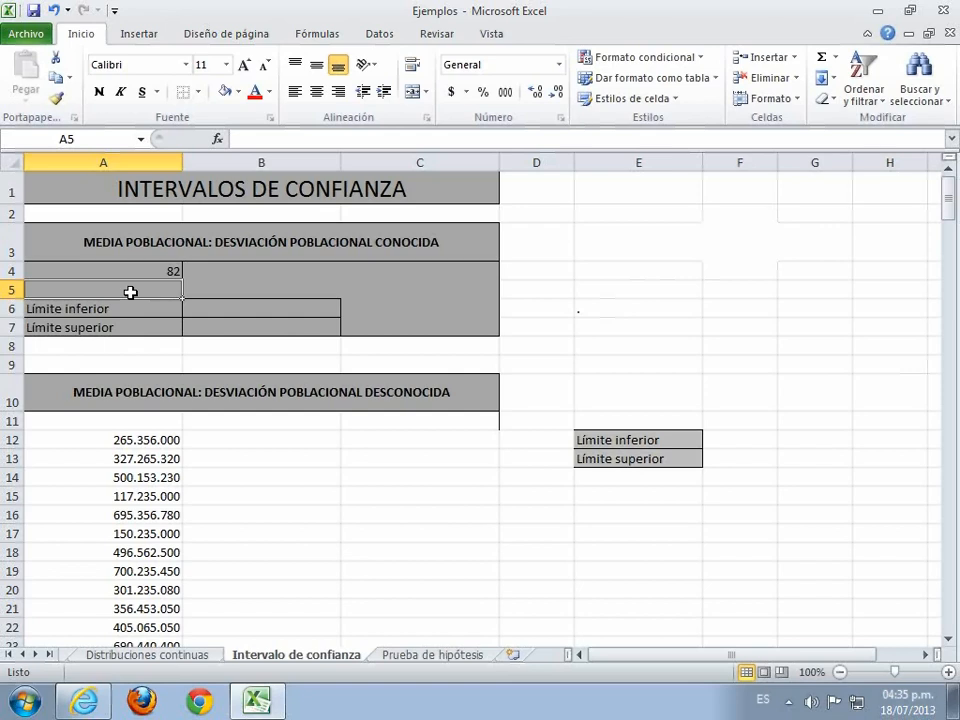
- Insert INTERVALO.CONFIANZA.NORM in cell A5 with Alfa 0,1, Desv_estándar 20 and Tamaño 100
{"action": "left_click", "coordinate": [218, 140]}
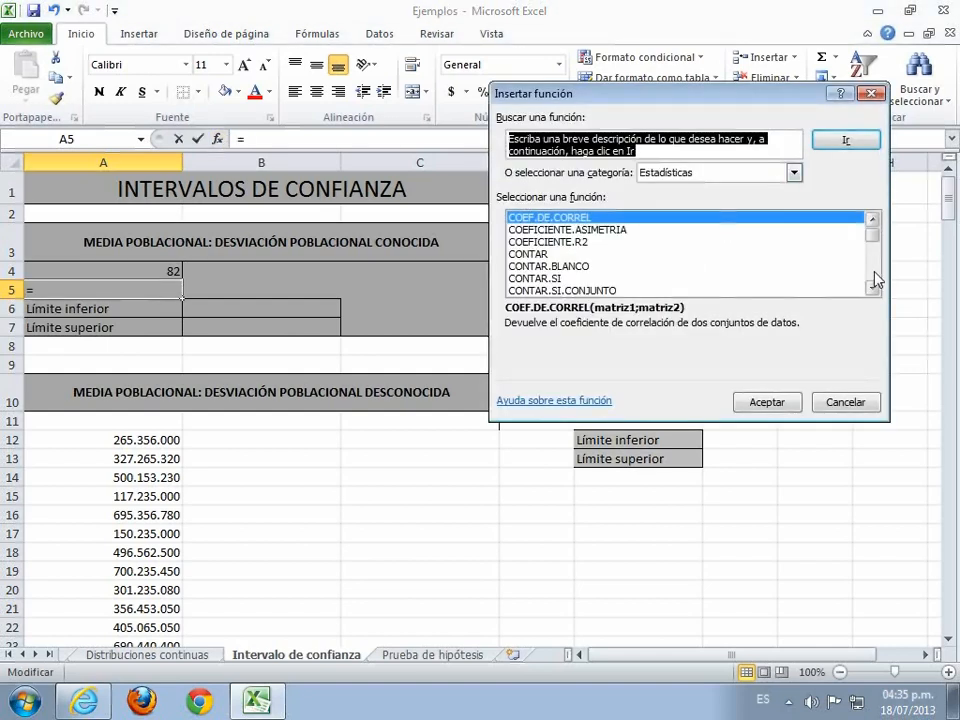
{"action": "scroll", "coordinate": [875, 274], "scroll_direction": "down", "scroll_amount": 10}
{"action": "scroll", "coordinate": [875, 274], "scroll_direction": "down", "scroll_amount": 4}
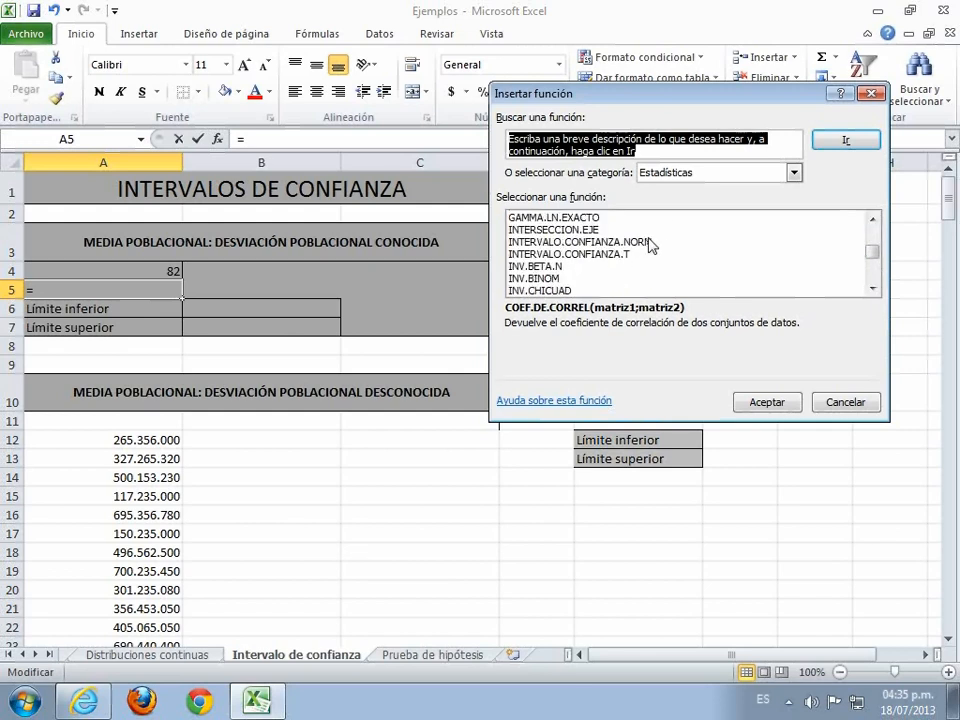
{"action": "double_click", "coordinate": [650, 242]}
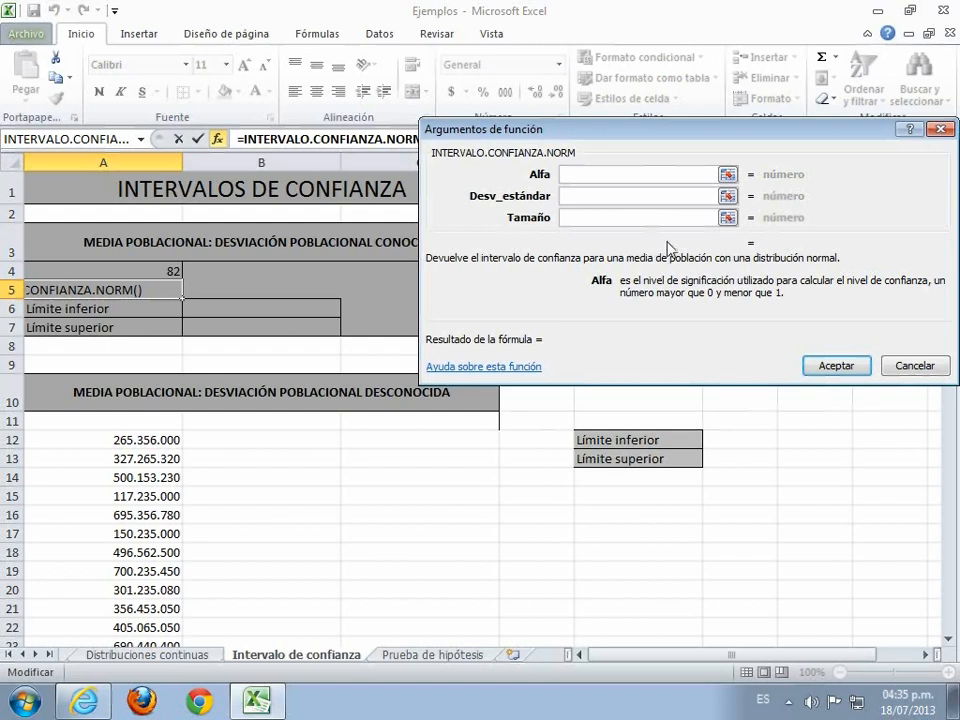
{"action": "type", "text": "0,1"}
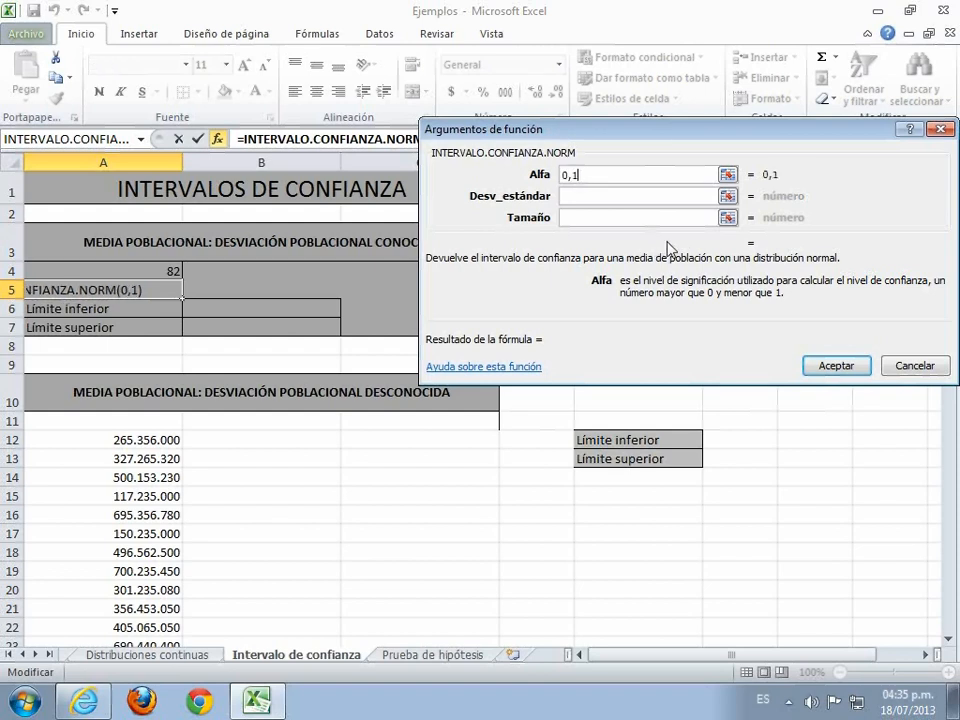
{"action": "left_click", "coordinate": [574, 197]}
{"action": "type", "text": "20"}
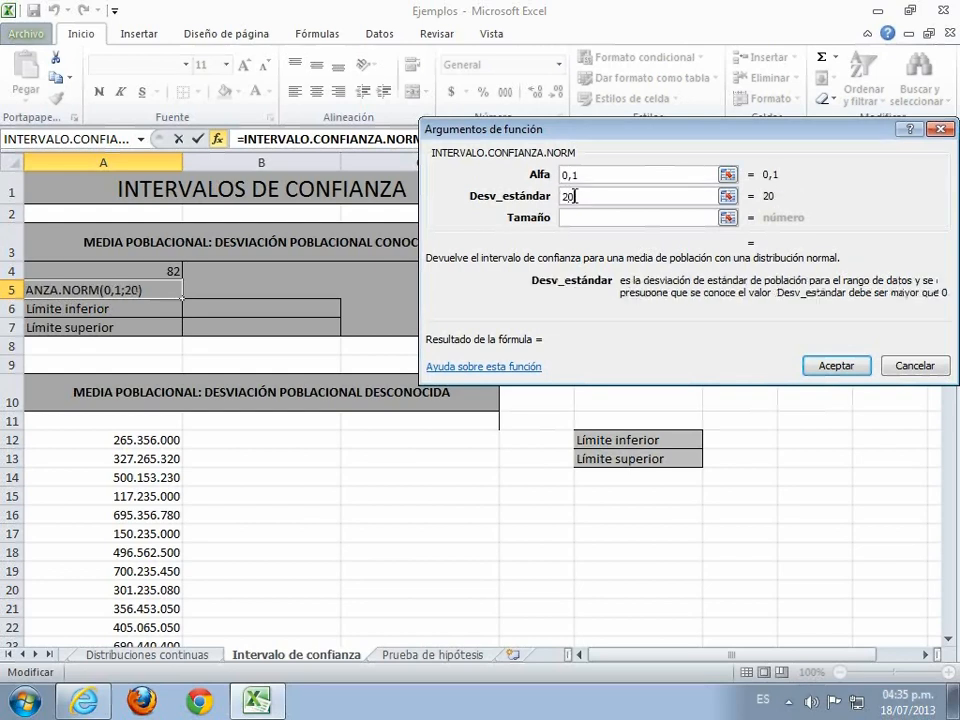
{"action": "left_click", "coordinate": [585, 219]}
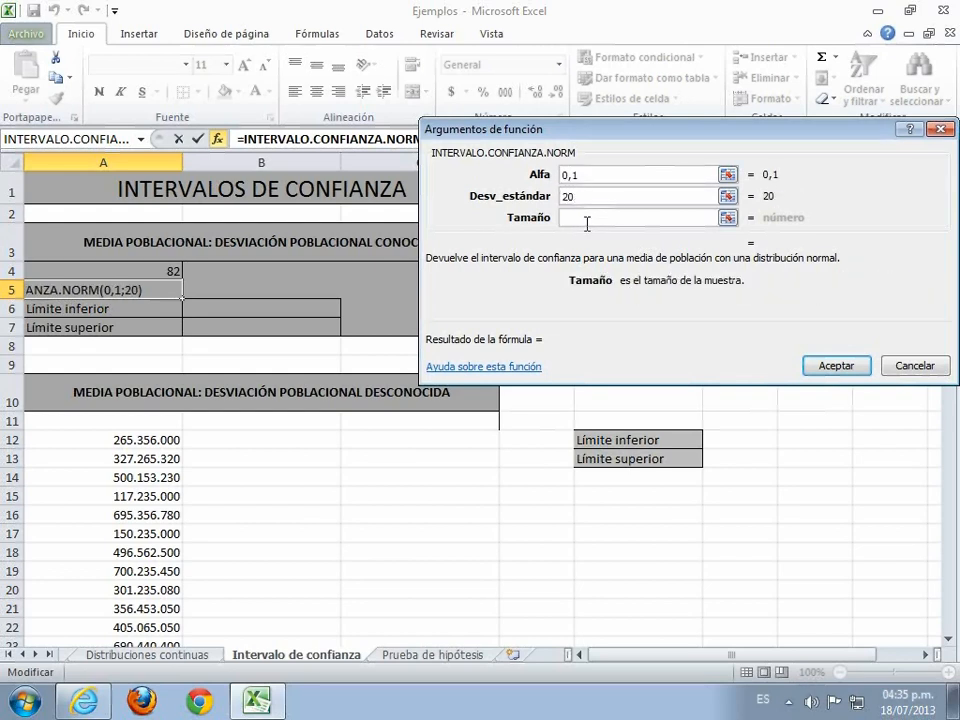
{"action": "type", "text": "100"}
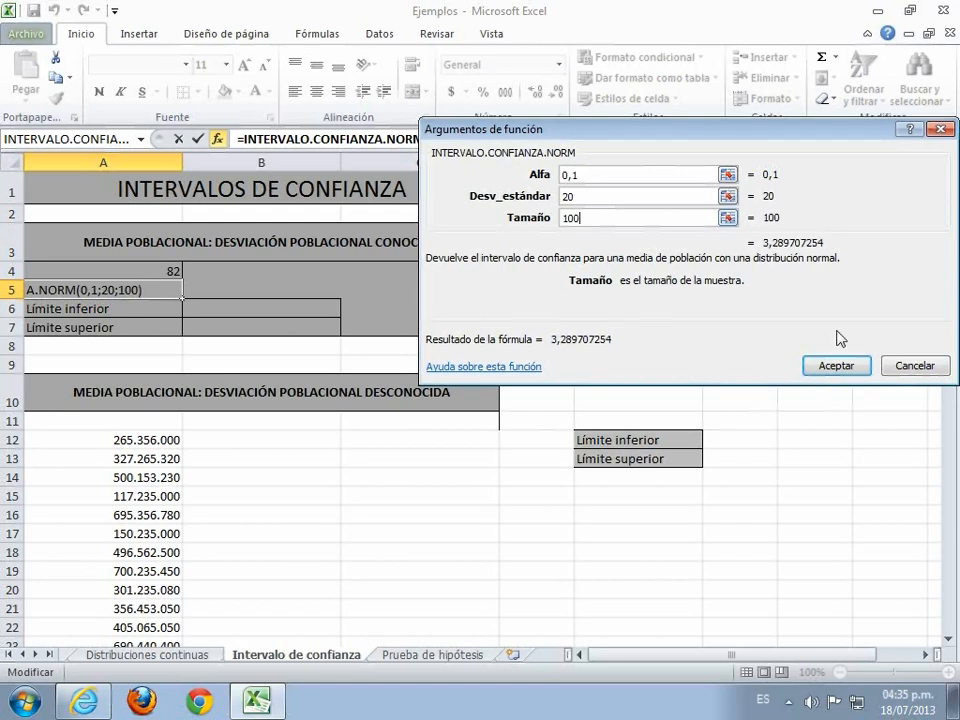
{"action": "left_click", "coordinate": [837, 365]}
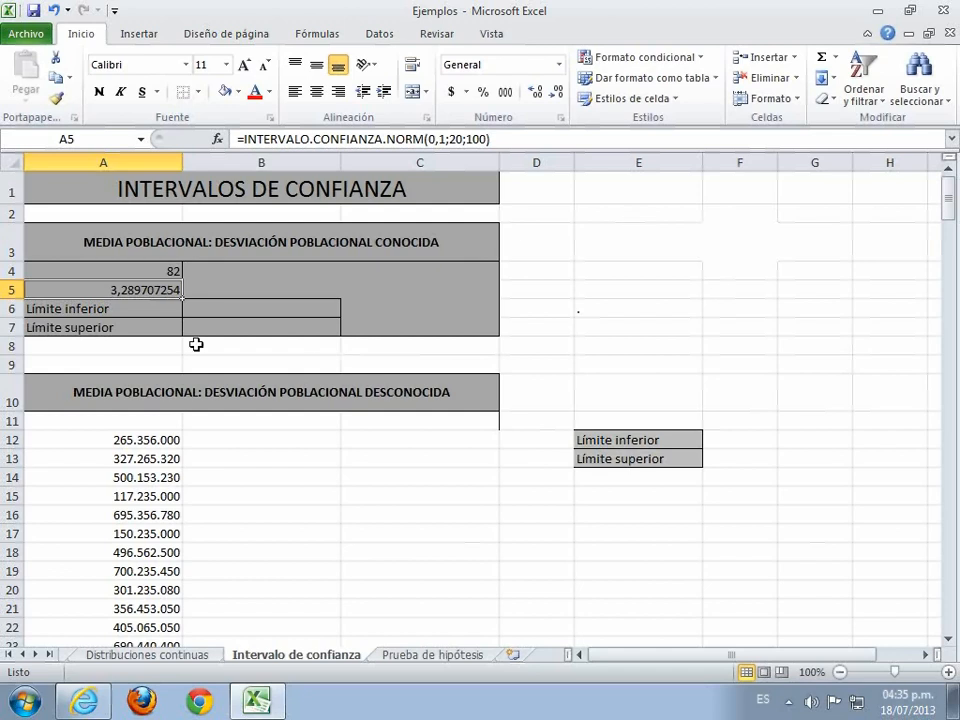
- Calculate the Límite inferior in cell B6 with the formula =A4-A5
{"action": "left_click", "coordinate": [210, 313]}
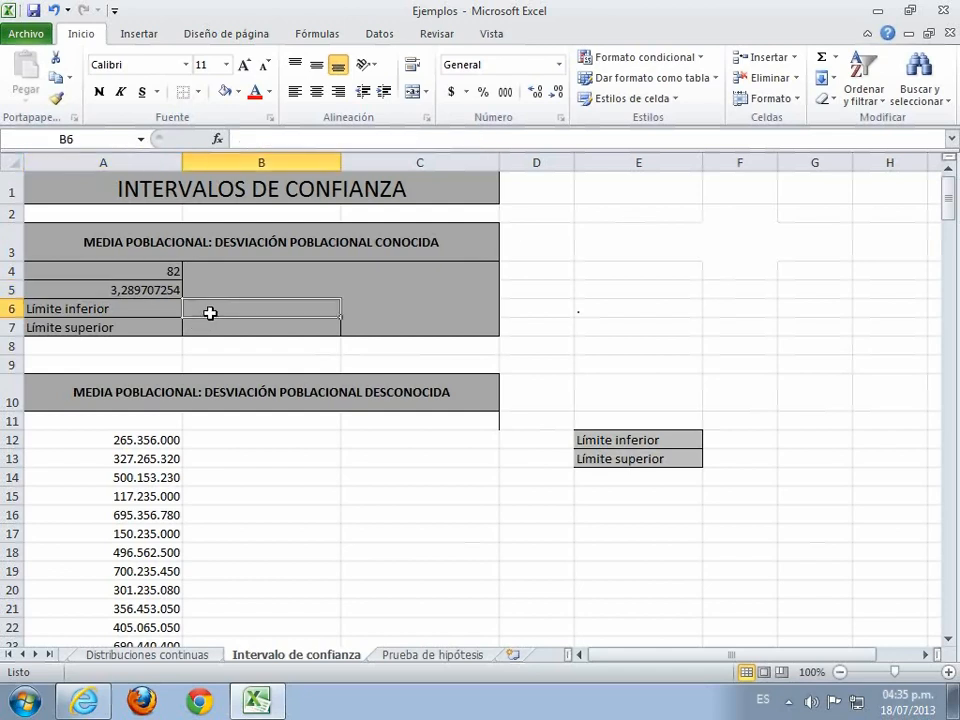
{"action": "type", "text": "="}
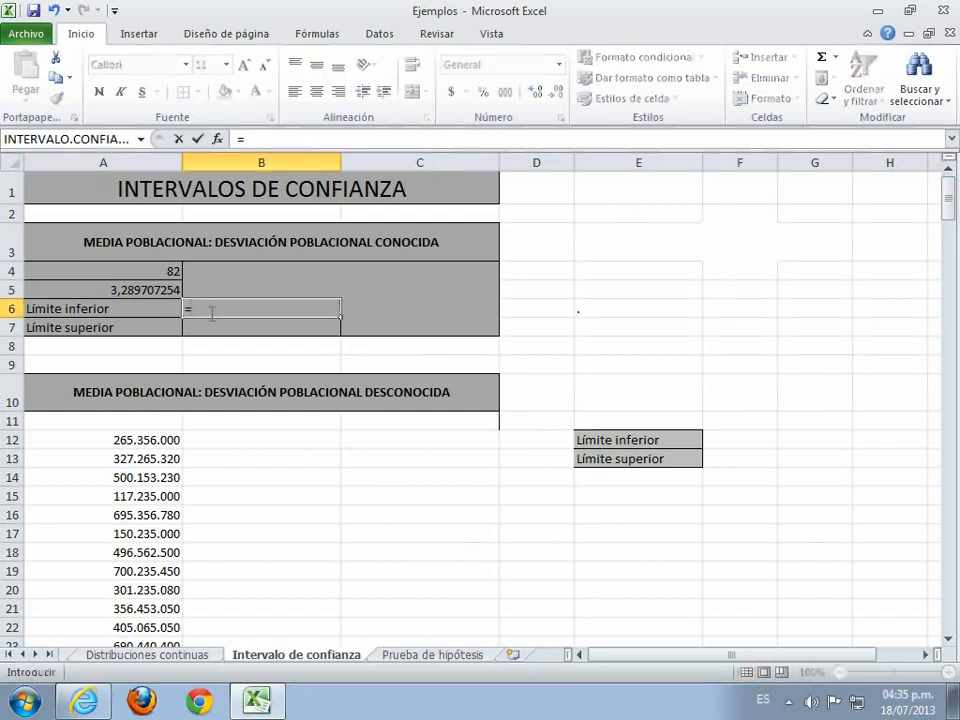
{"action": "left_click", "coordinate": [176, 273]}
{"action": "type", "text": "-"}
{"action": "left_click", "coordinate": [148, 289]}
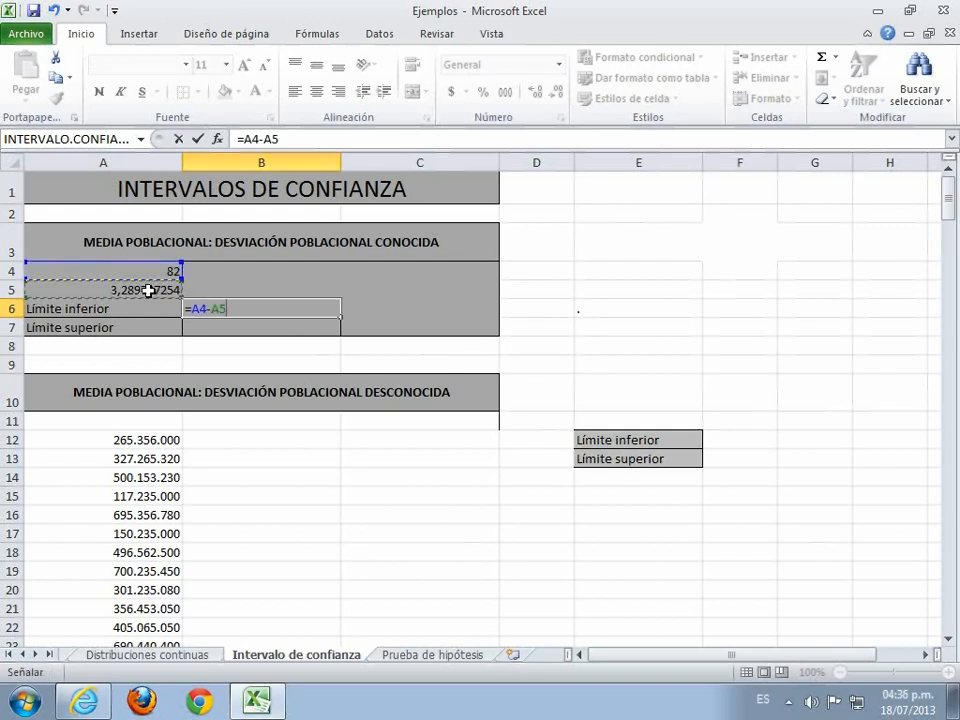
{"action": "key", "text": "Return"}
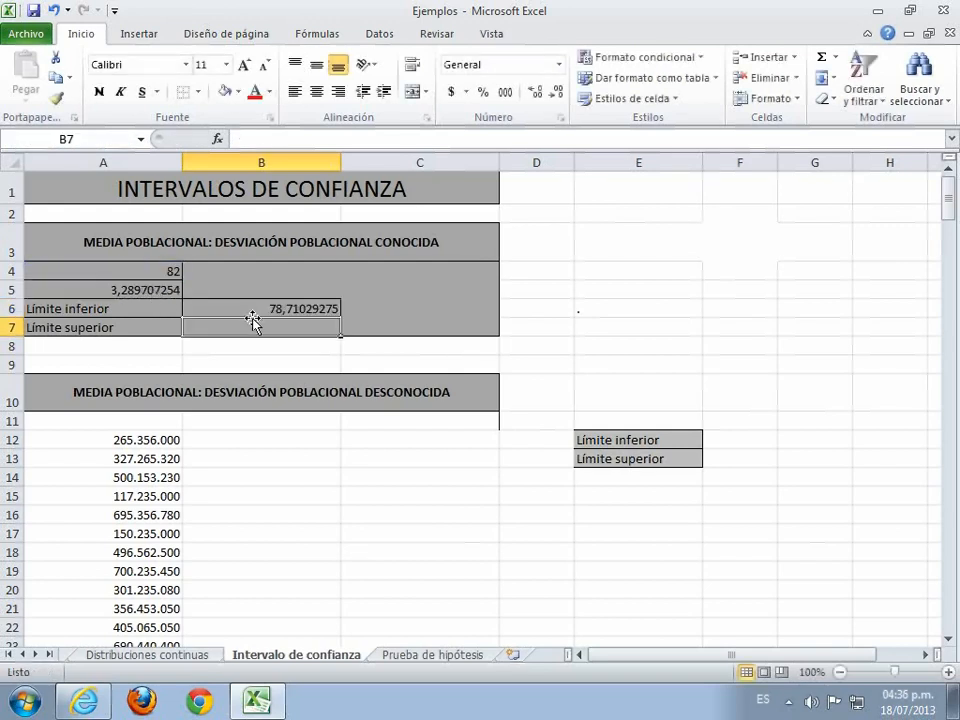
- Calculate the Límite superior in cell B7 with the formula =A4+A5
{"action": "type", "text": "="}
{"action": "left_click", "coordinate": [168, 272]}
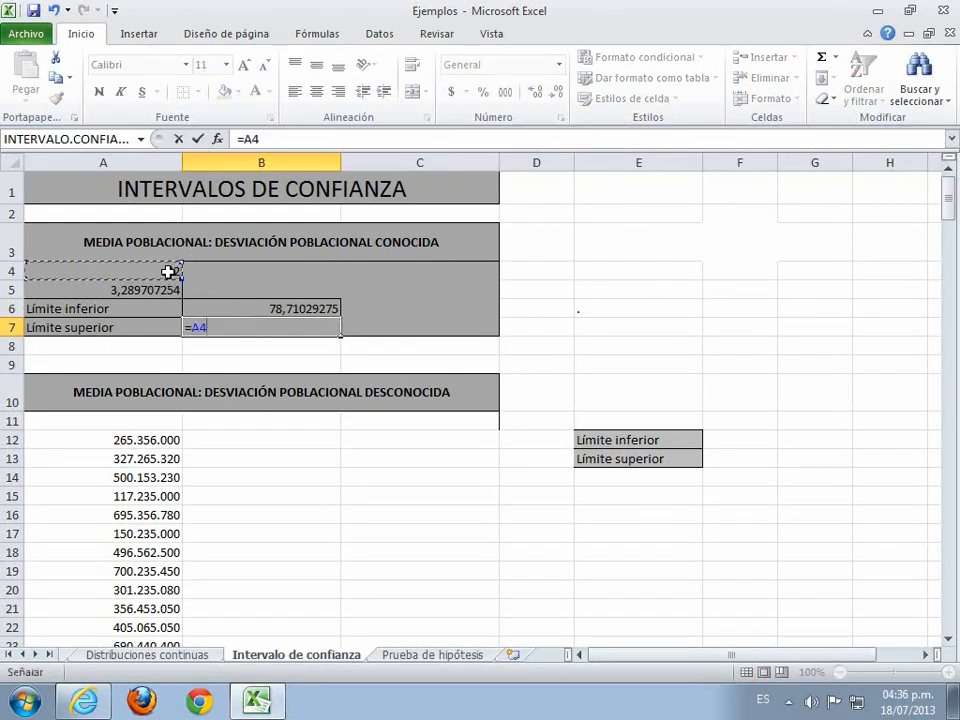
{"action": "type", "text": "+"}
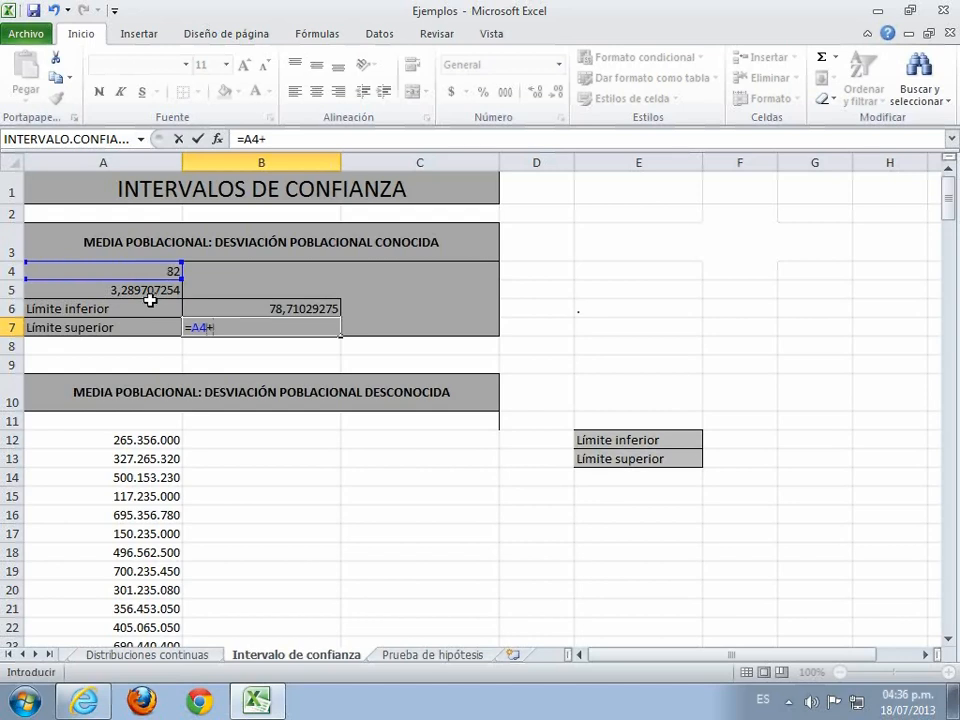
{"action": "left_click", "coordinate": [150, 290]}
{"action": "key", "text": "Return"}
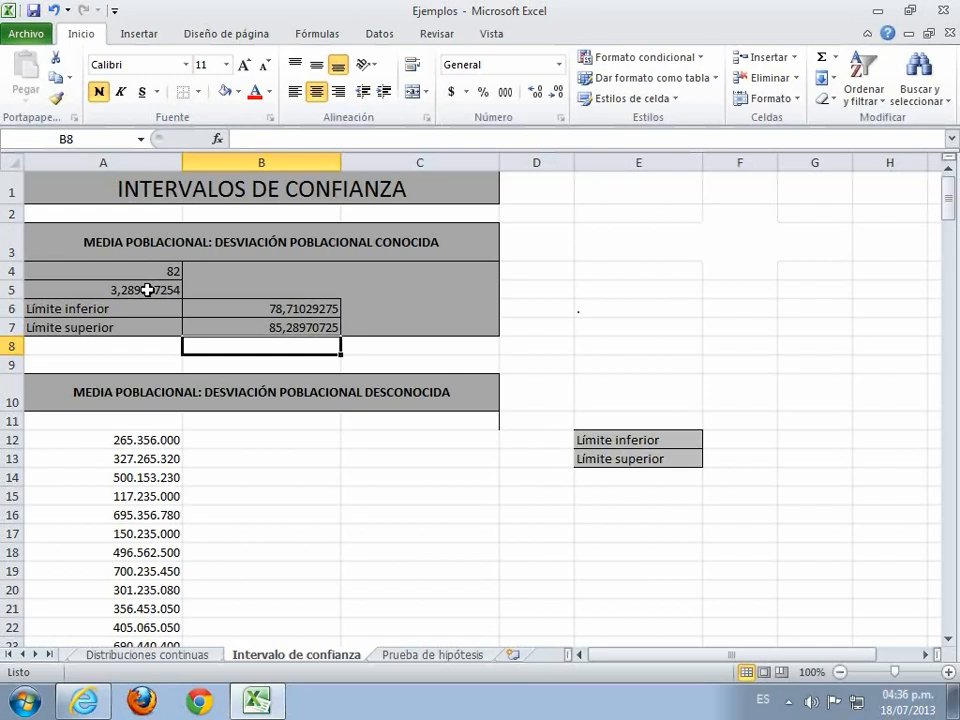
- Run the Estadística descriptiva analysis on A12:A46 with output at C12, including the statistics summary and a 90% confidence level for the mean
{"action": "scroll", "coordinate": [147, 290], "scroll_direction": "down", "scroll_amount": 3}
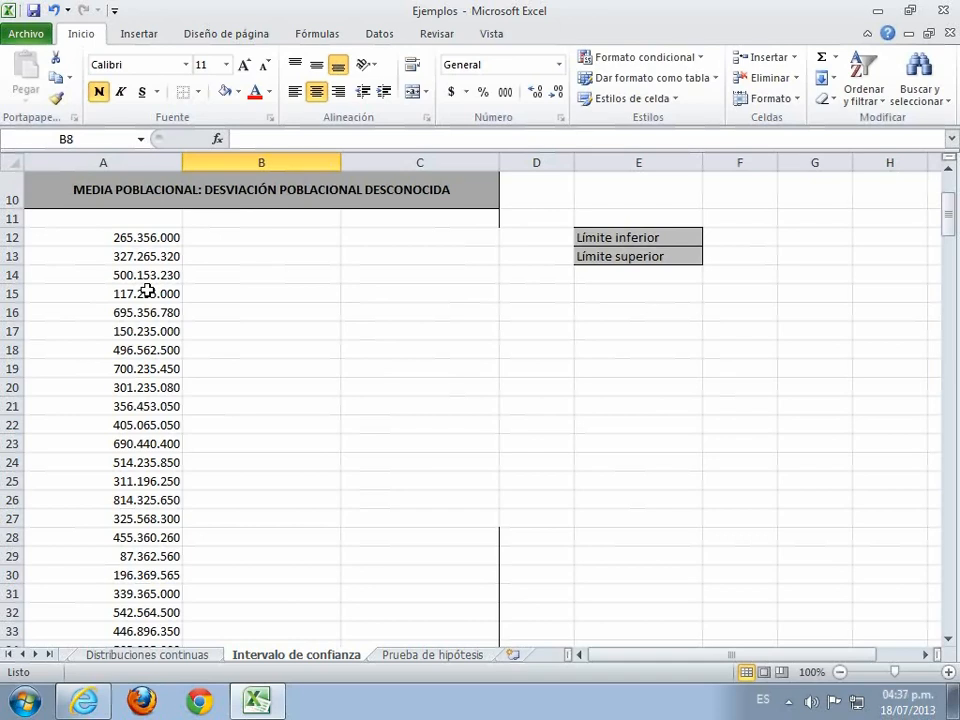
{"action": "left_click", "coordinate": [379, 33]}
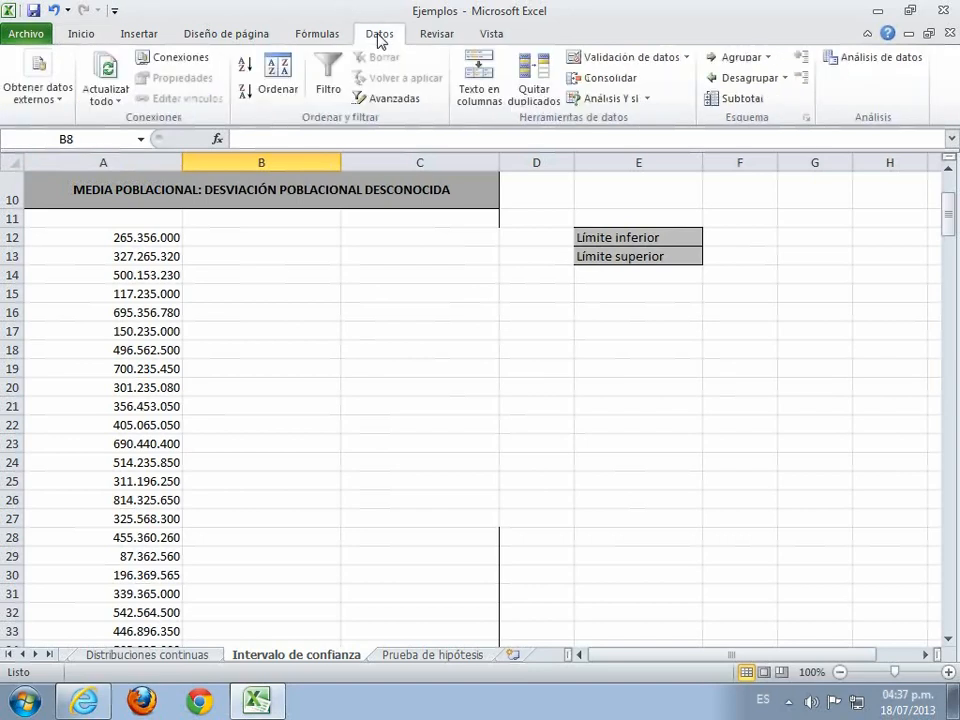
{"action": "left_click", "coordinate": [905, 58]}
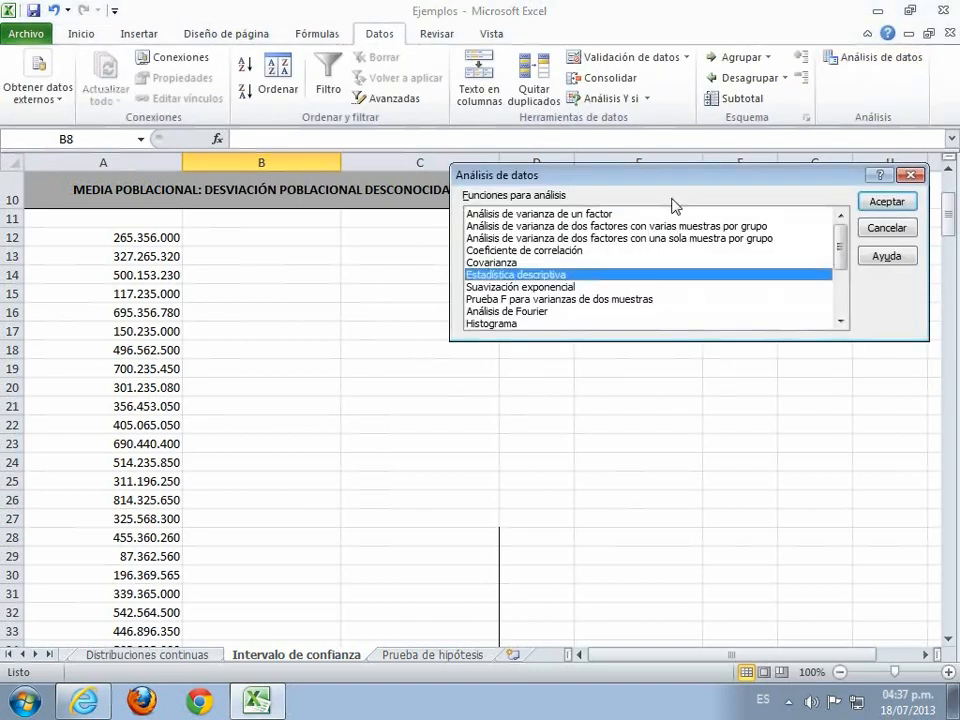
{"action": "left_click", "coordinate": [887, 202]}
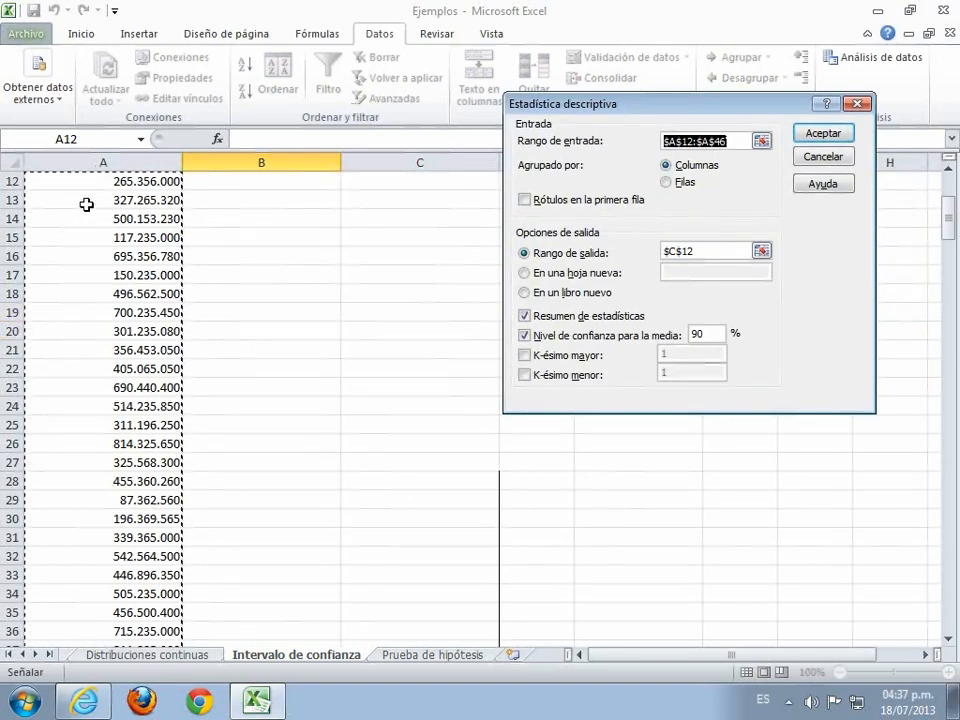
{"action": "left_click_drag", "start_coordinate": [105, 185], "coordinate": [79, 615]}
{"action": "scroll", "coordinate": [309, 304], "scroll_direction": "up", "scroll_amount": 7}
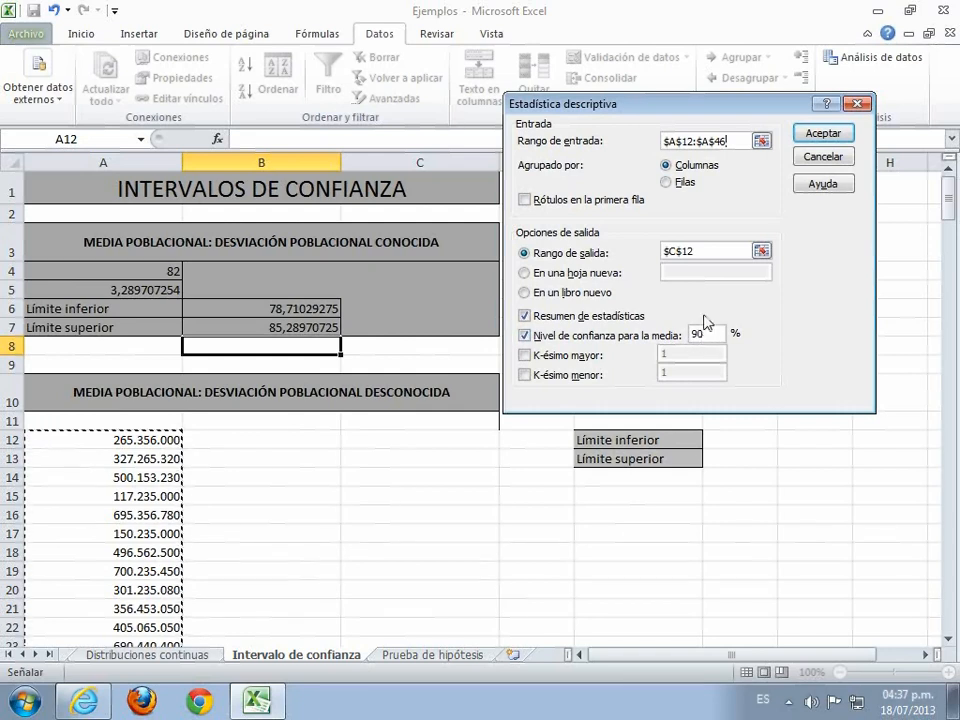
{"action": "left_click", "coordinate": [829, 134]}
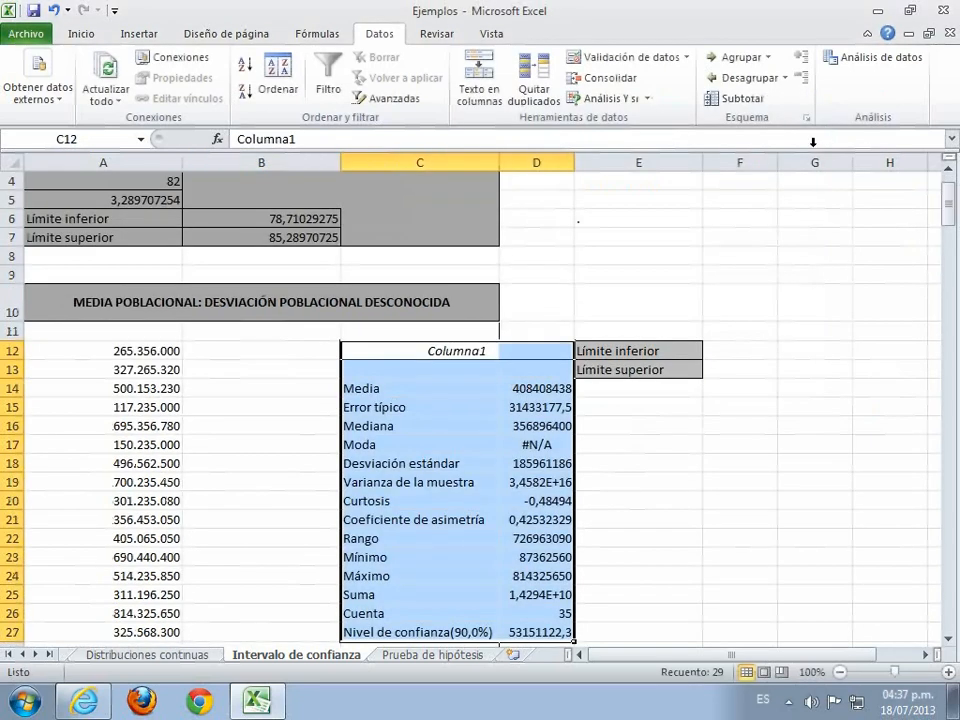
- Calculate the Límite inferior in cell F12 as the mean minus the confidence value, =D14-D27
{"action": "scroll", "coordinate": [630, 331], "scroll_direction": "down", "scroll_amount": 1}
{"action": "left_click", "coordinate": [717, 300]}
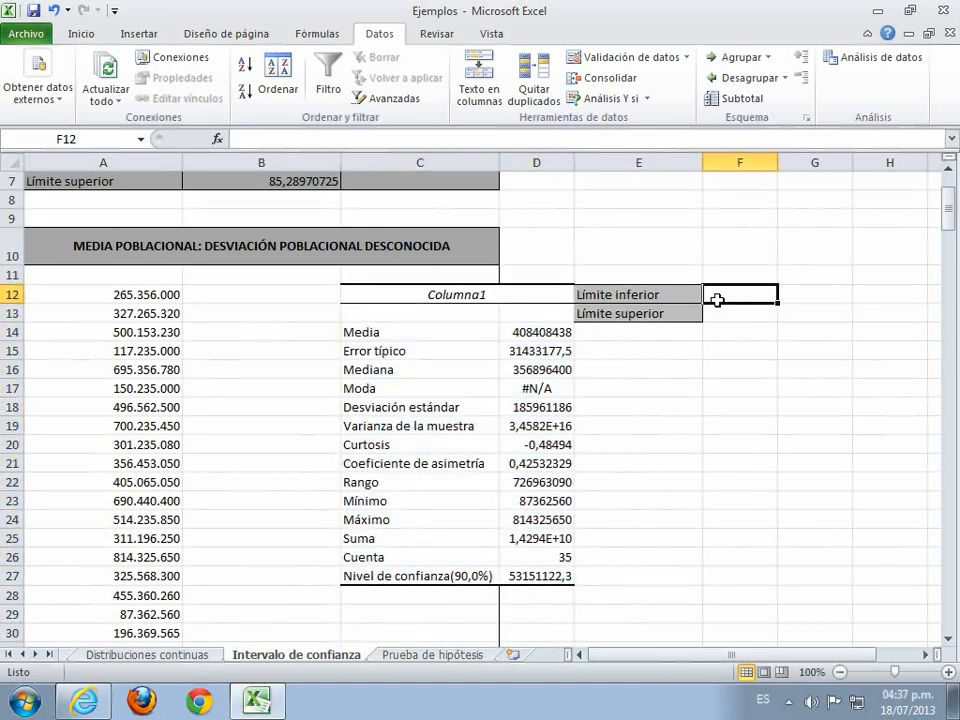
{"action": "type", "text": "="}
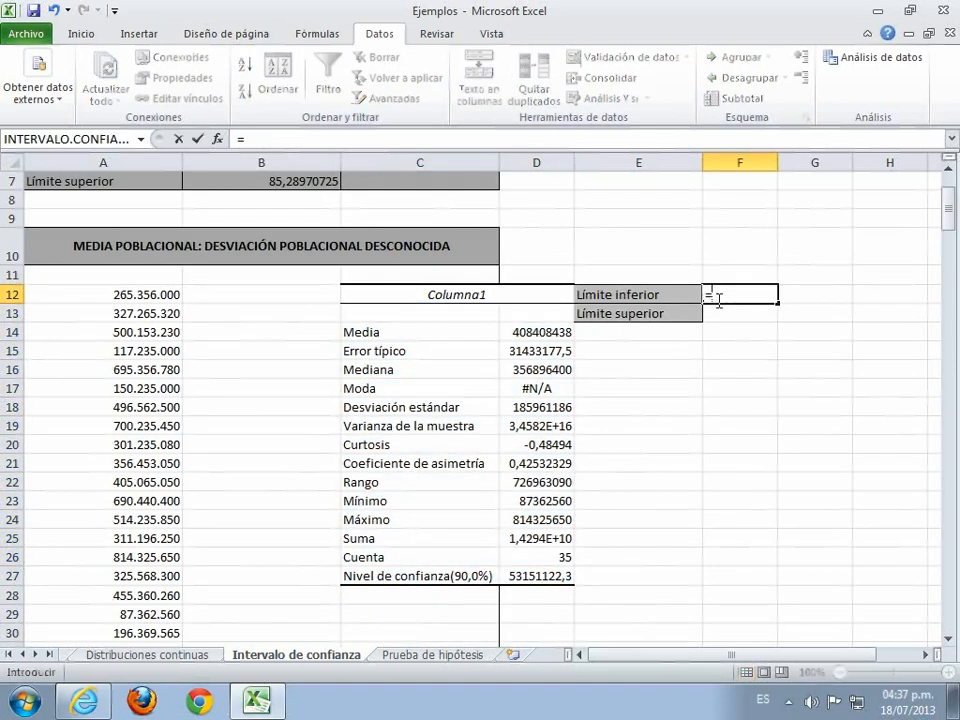
{"action": "left_click", "coordinate": [562, 334]}
{"action": "type", "text": "-"}
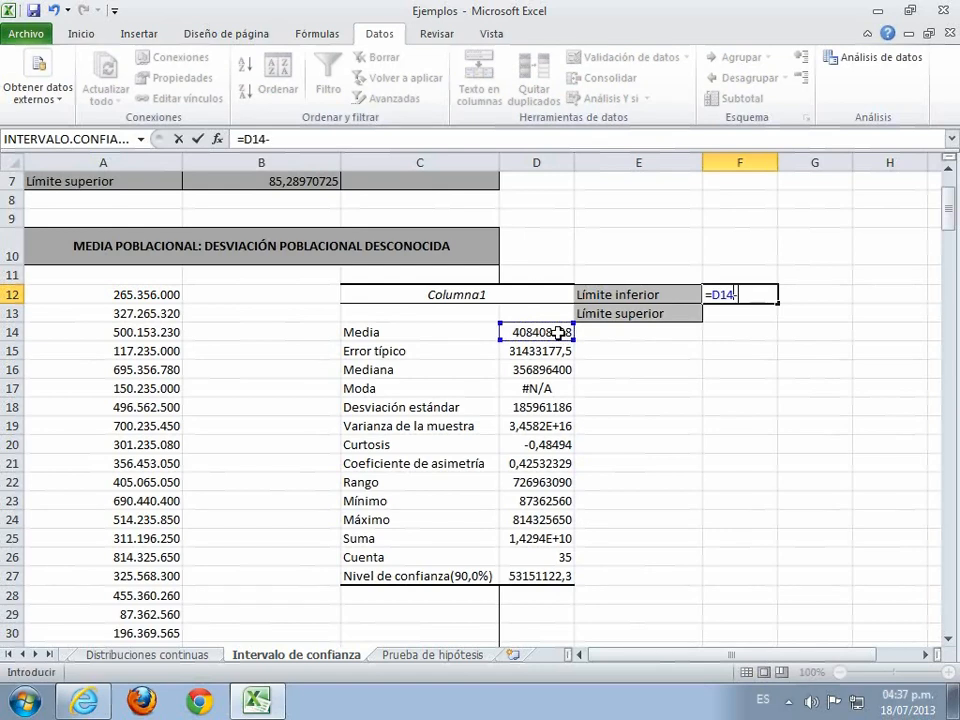
{"action": "left_click", "coordinate": [551, 576]}
{"action": "key", "text": "Return"}
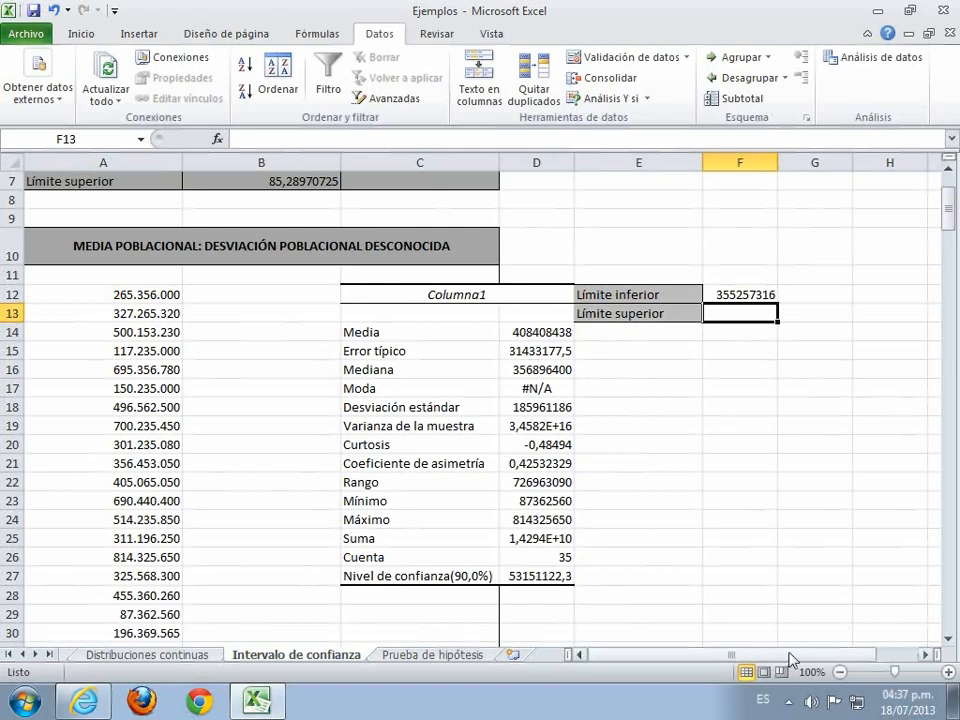
- Calculate the Límite superior in cell F13 as the mean plus the confidence value, =D14+D27
{"action": "type", "text": "="}
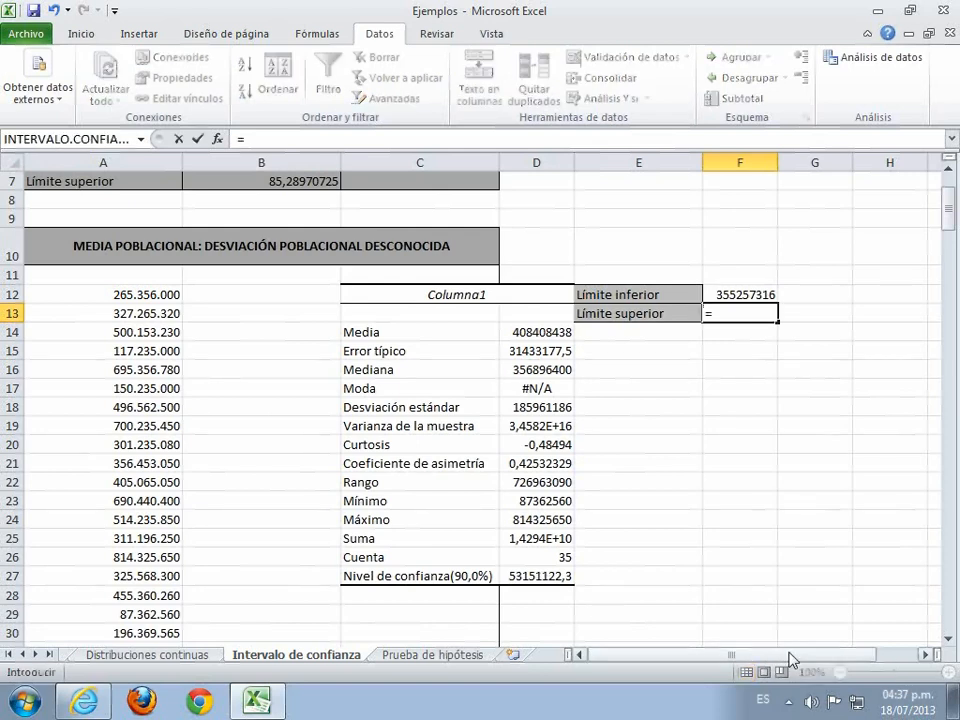
{"action": "left_click", "coordinate": [533, 331]}
{"action": "type", "text": "+"}
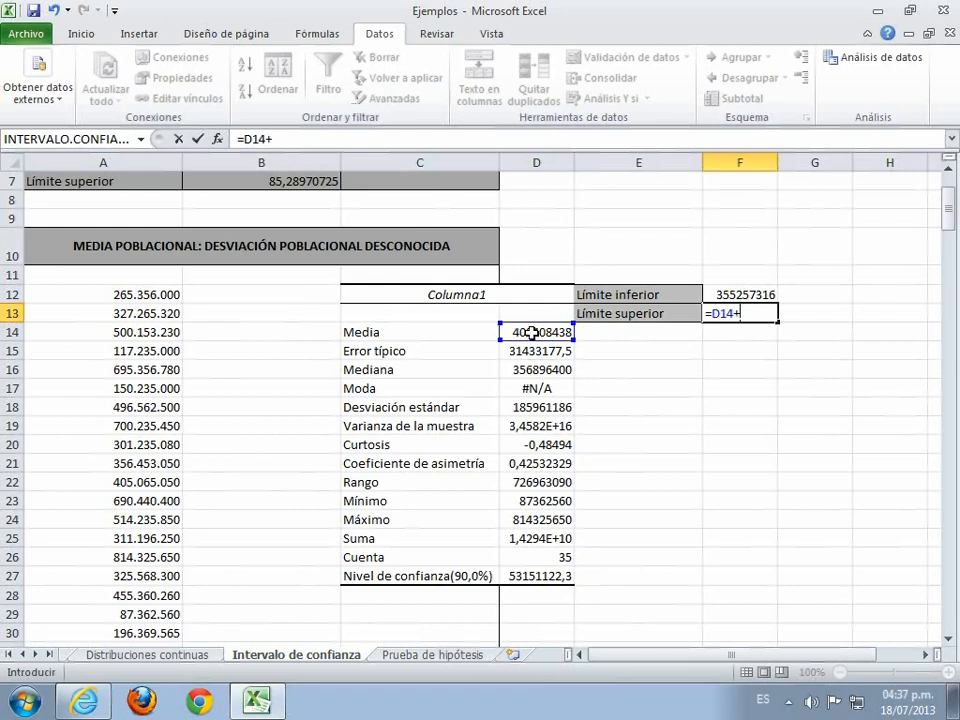
{"action": "left_click", "coordinate": [530, 576]}
{"action": "key", "text": "Return"}
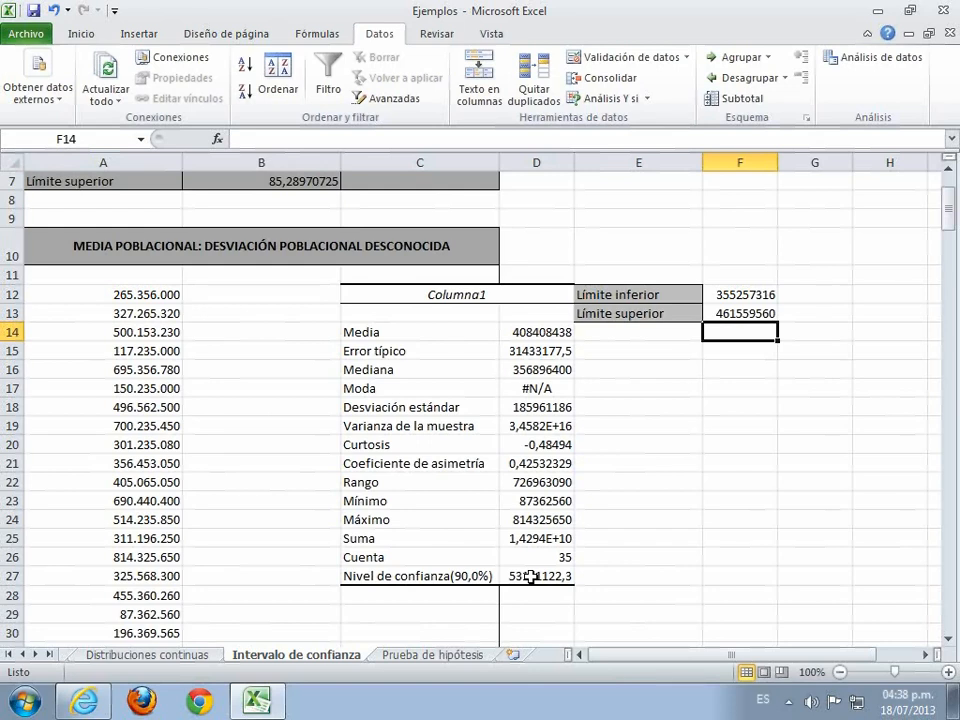
- Calculate the Tamaño de la muestra in cell D55 of the Proporción poblacional section with =CONTARA(A55:A254)
{"action": "scroll", "coordinate": [495, 596], "scroll_direction": "down", "scroll_amount": 12}
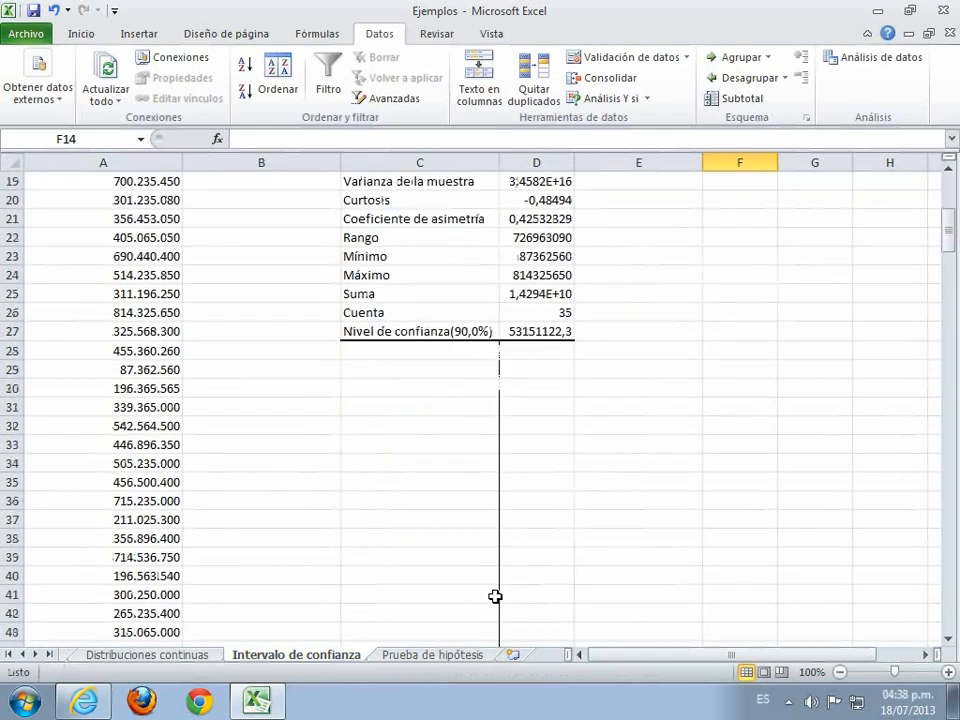
{"action": "scroll", "coordinate": [495, 596], "scroll_direction": "down", "scroll_amount": 3}
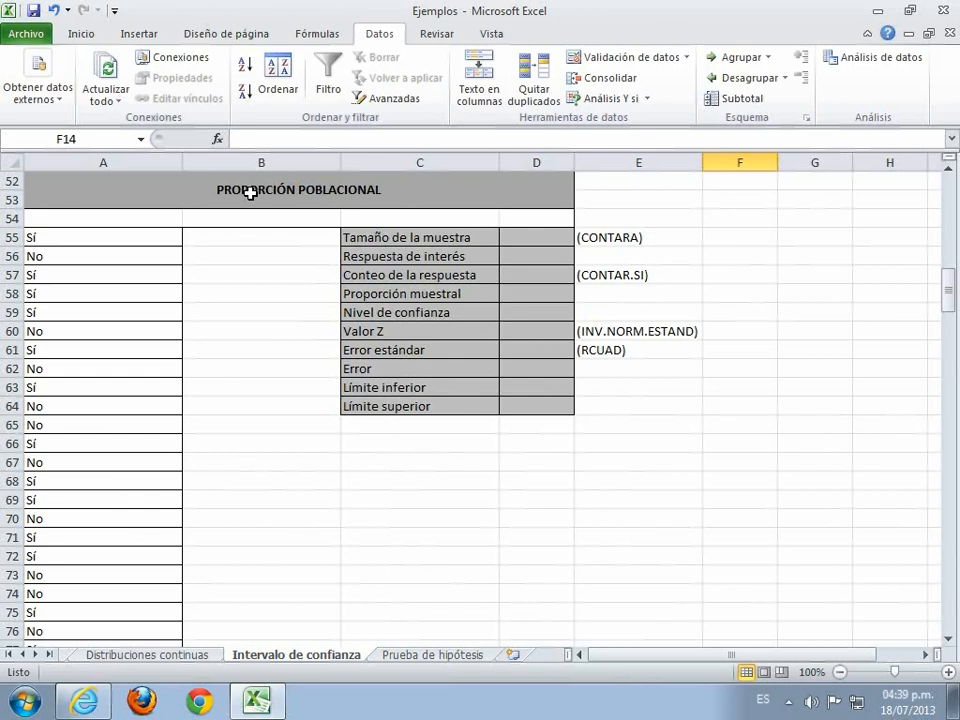
{"action": "scroll", "coordinate": [261, 242], "scroll_direction": "up", "scroll_amount": 1}
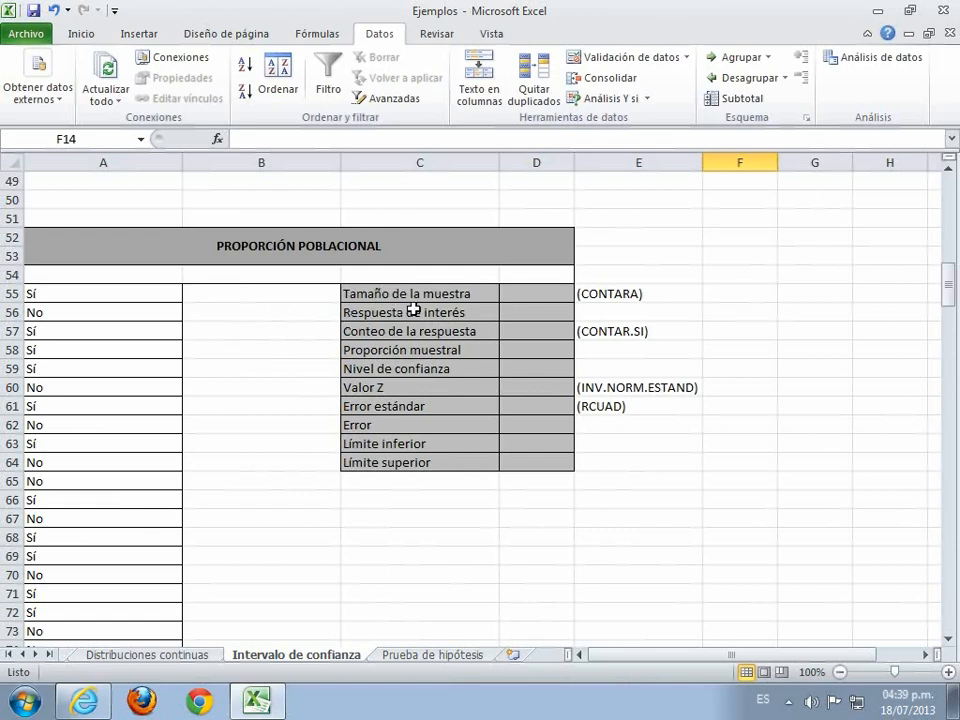
{"action": "left_click", "coordinate": [524, 294]}
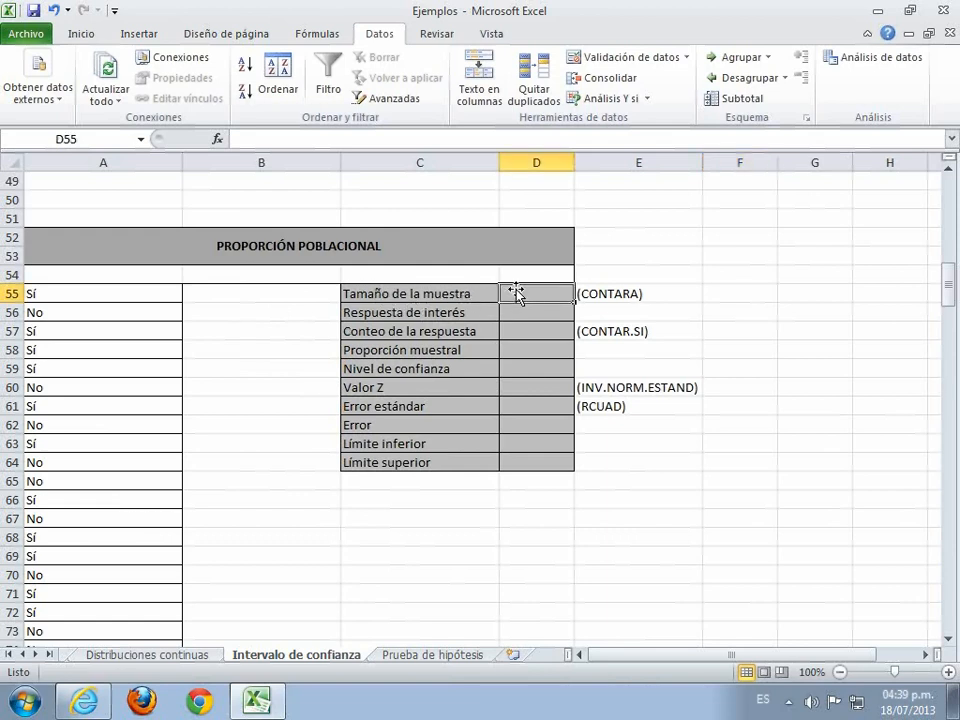
{"action": "left_click", "coordinate": [218, 139]}
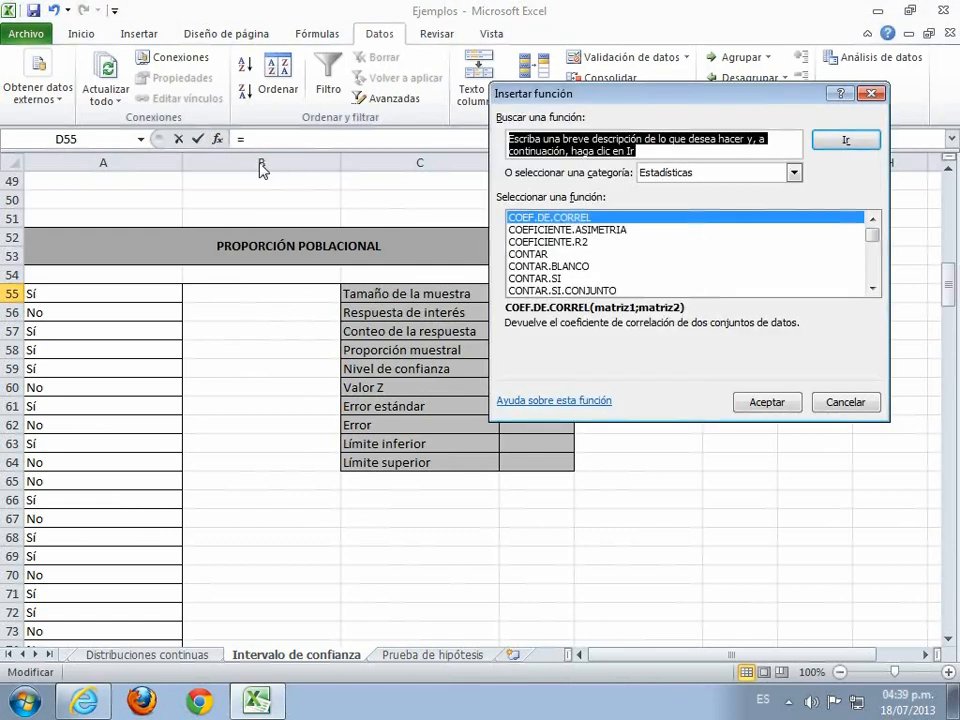
{"action": "left_click", "coordinate": [873, 289]}
{"action": "left_click", "coordinate": [873, 289]}
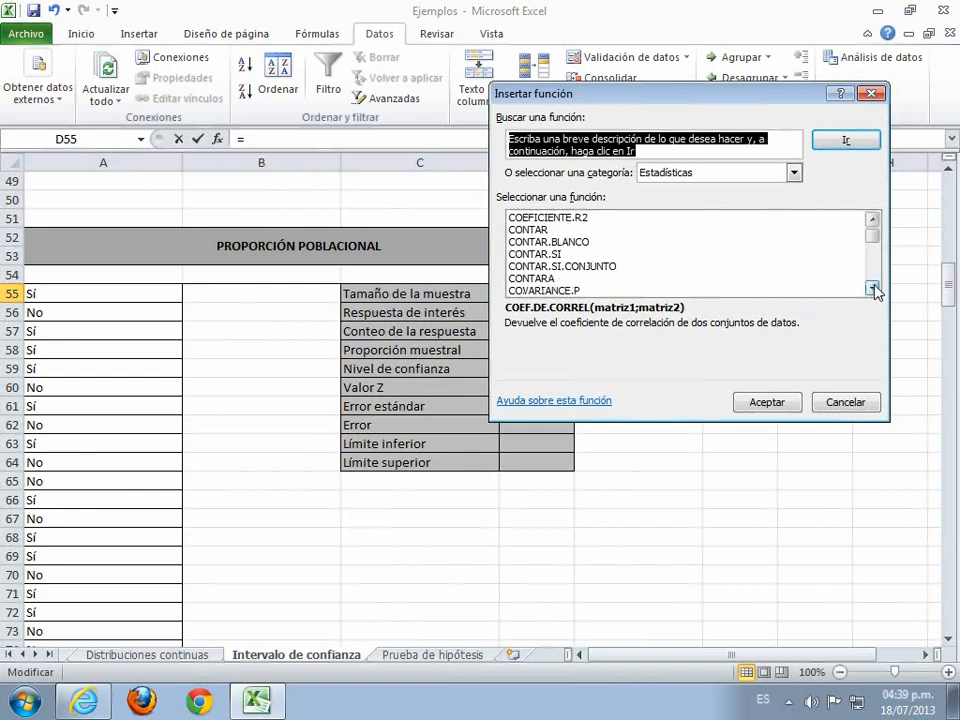
{"action": "double_click", "coordinate": [527, 281]}
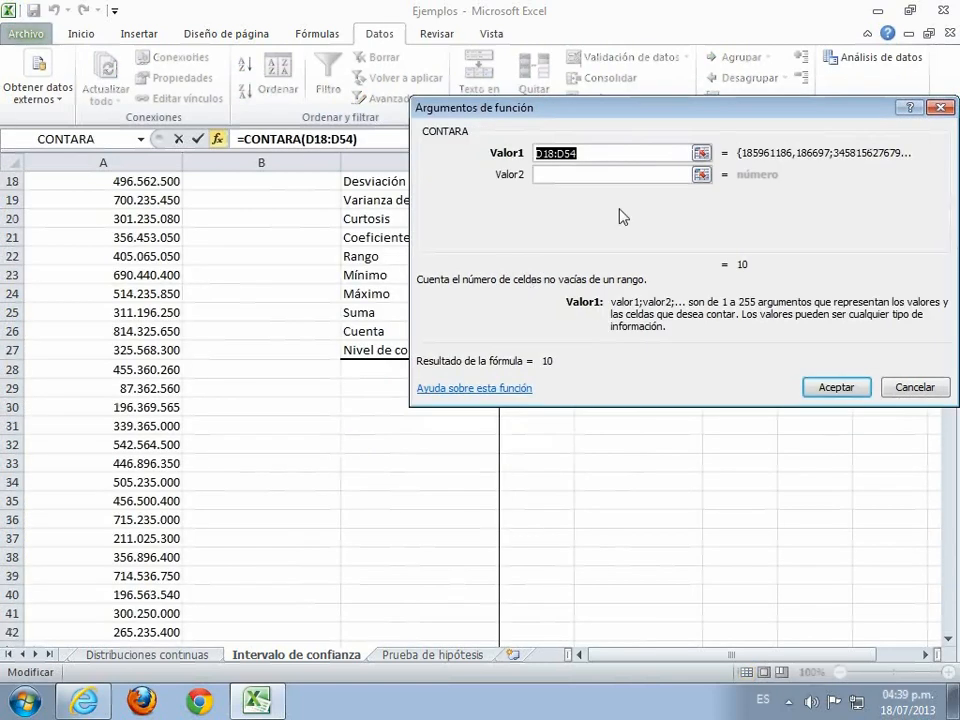
{"action": "left_click_drag", "start_coordinate": [752, 107], "coordinate": [900, 100]}
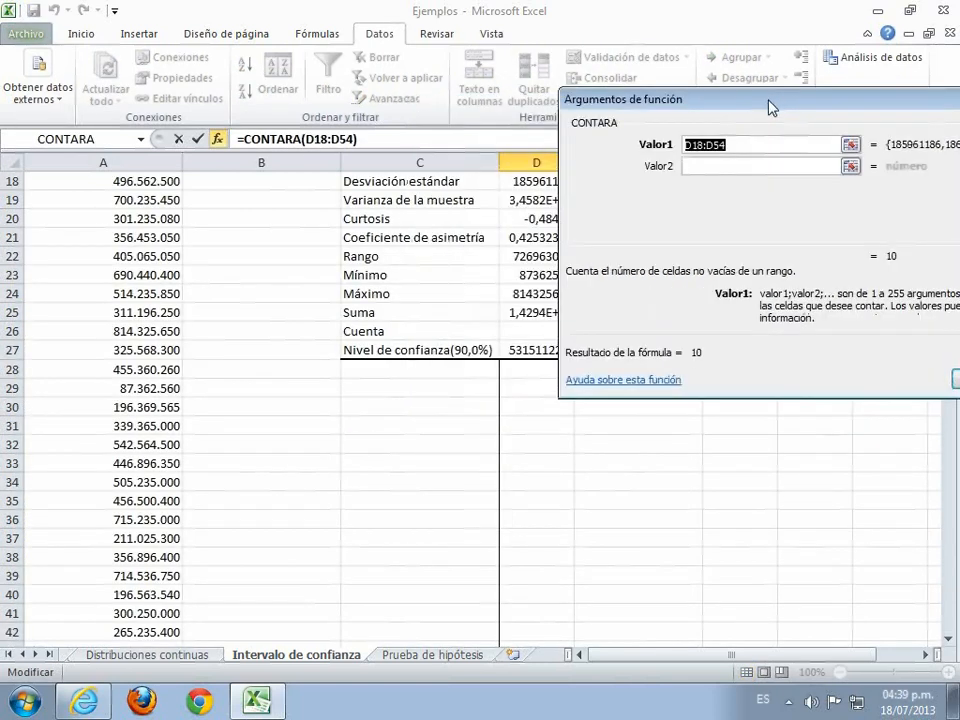
{"action": "scroll", "coordinate": [150, 317], "scroll_direction": "down", "scroll_amount": 11}
{"action": "left_click_drag", "start_coordinate": [133, 257], "coordinate": [108, 616]}
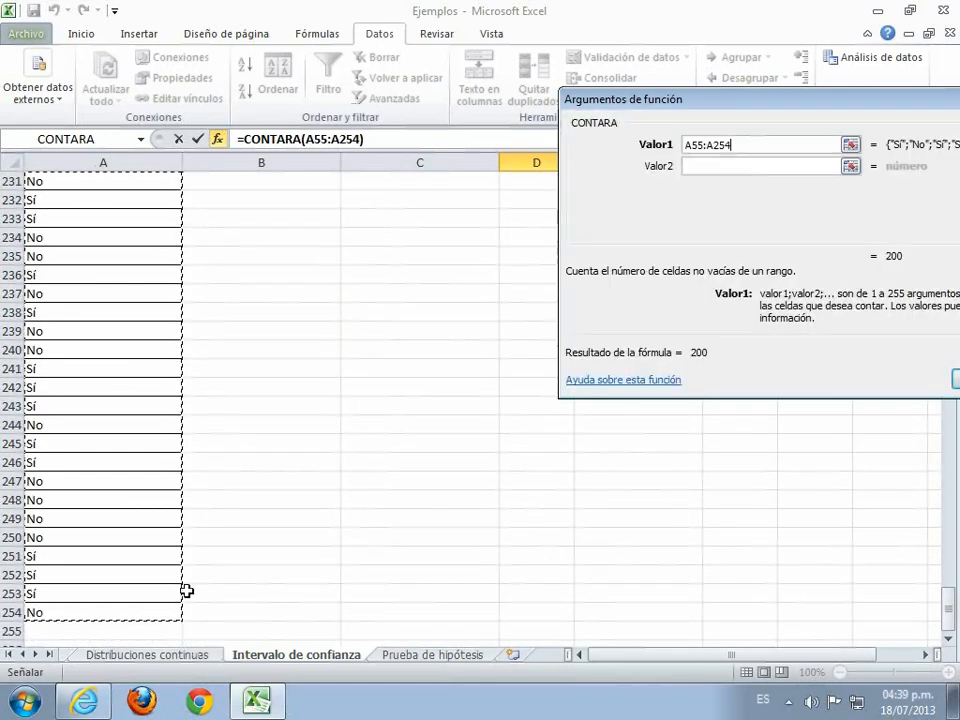
{"action": "left_click", "coordinate": [953, 378]}
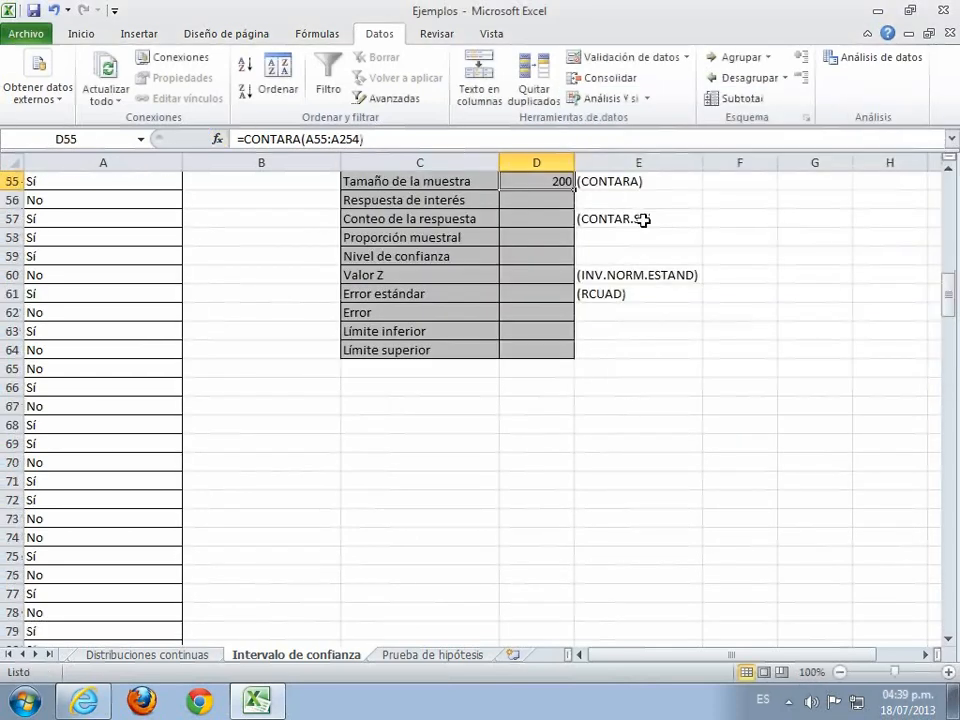
{"action": "left_click", "coordinate": [523, 203]}
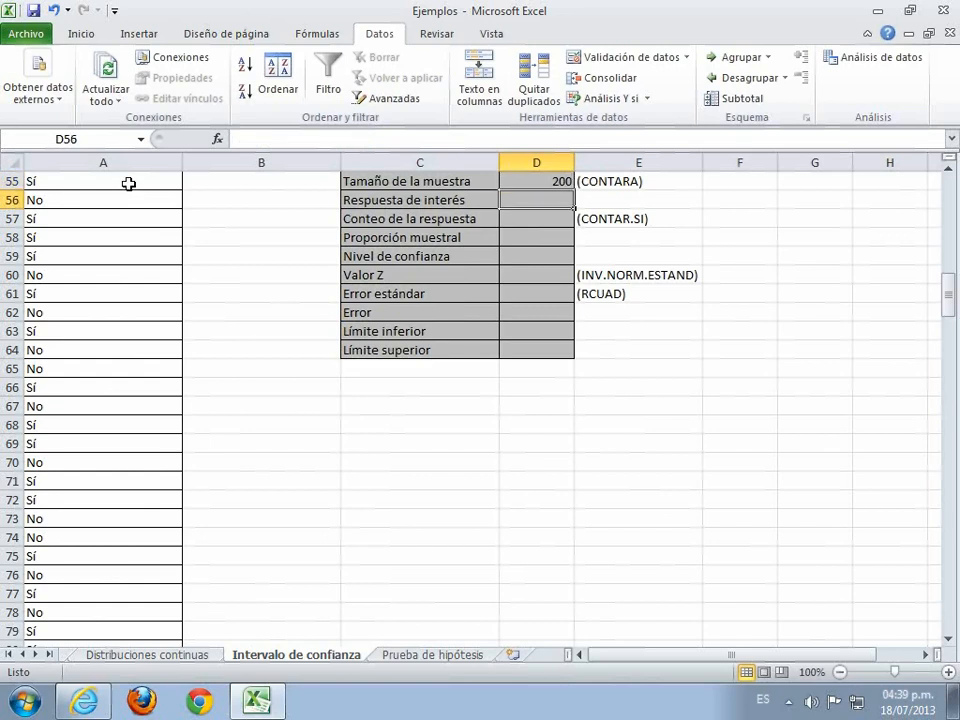
{"action": "type", "text": "s´´"}
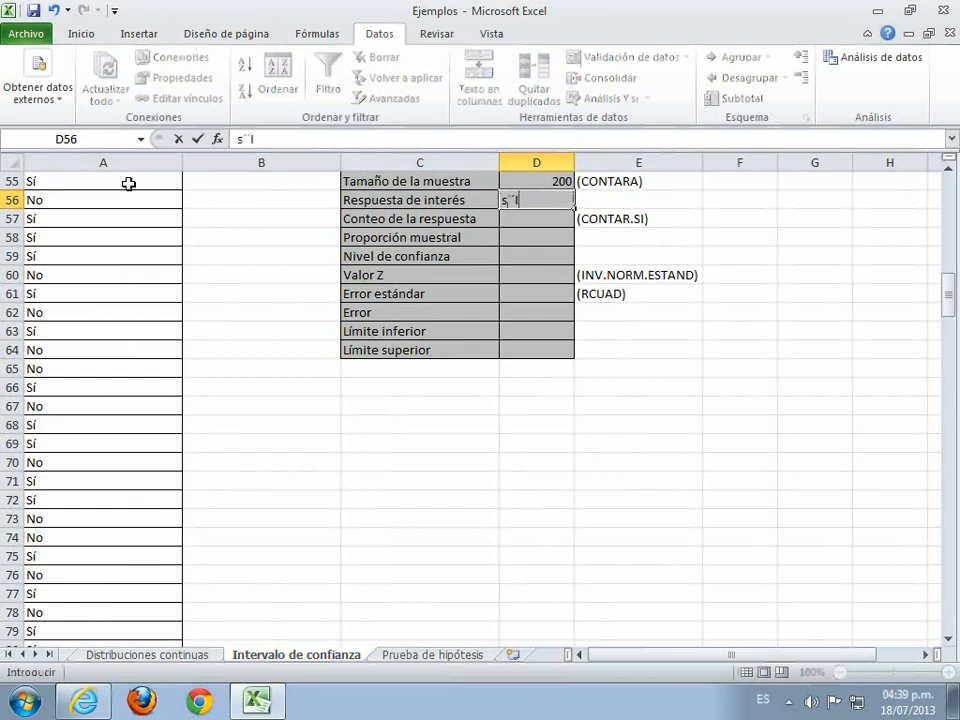
{"action": "key", "text": "BackSpace"}
{"action": "key", "text": "BackSpace"}
{"action": "key", "text": "BackSpace"}
{"action": "type", "text": "S´´i"}
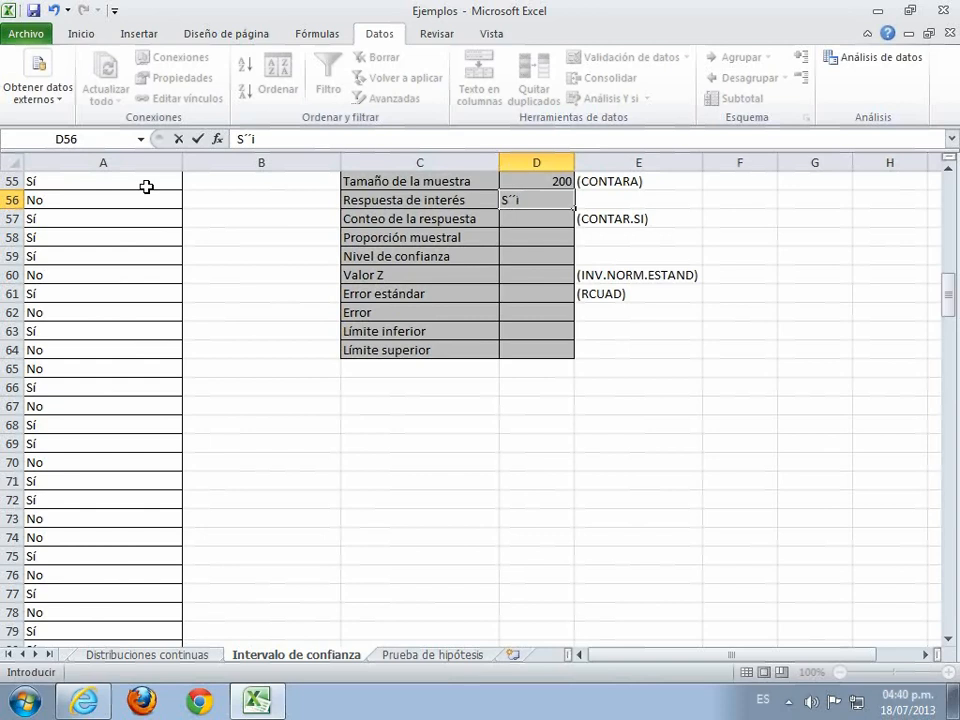
{"action": "key", "text": "BackSpace"}
{"action": "key", "text": "BackSpace"}
{"action": "key", "text": "BackSpace"}
{"action": "key", "text": "BackSpace"}
- Fill in the Respuesta de interés in cell D56 by copying the answer "Sí" from cell A57
{"action": "left_click", "coordinate": [126, 218]}
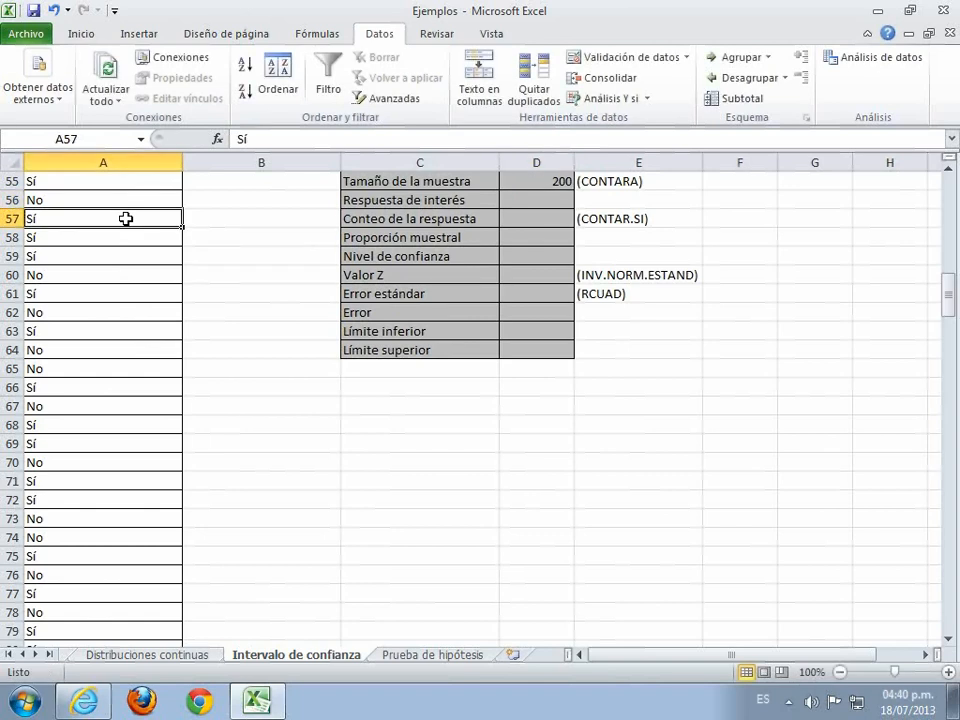
{"action": "key", "text": "ctrl+c"}
{"action": "left_click", "coordinate": [544, 199]}
{"action": "key", "text": "ctrl+v"}
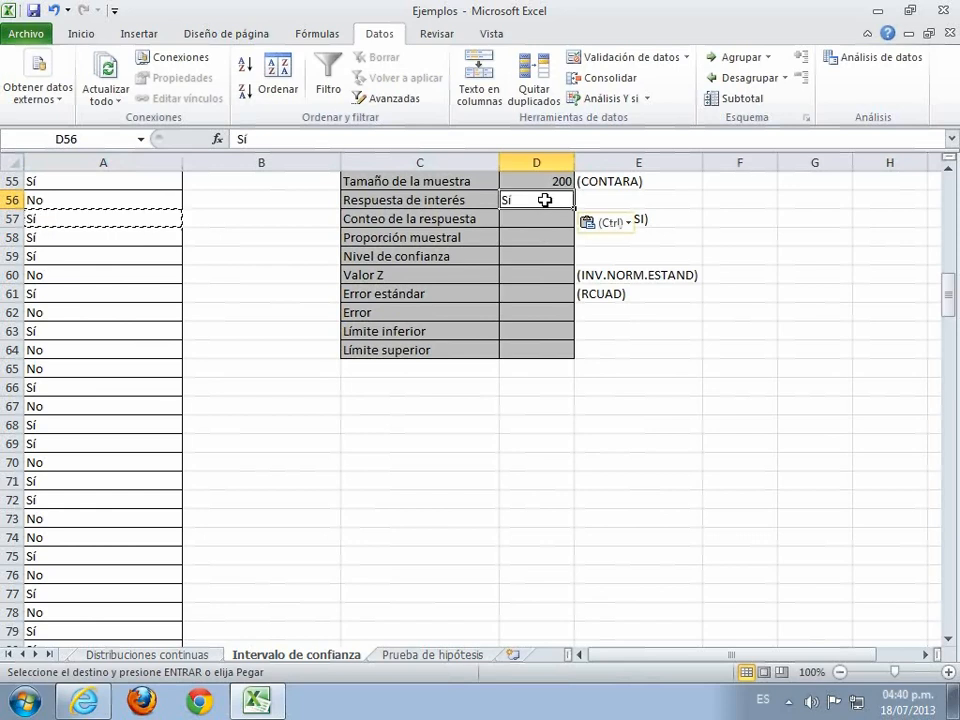
- Calculate the Conteo de la respuesta in cell D57 with CONTAR.SI, using range A55:A254 and the "Sí" cell A236 as criterion
{"action": "left_click", "coordinate": [555, 218]}
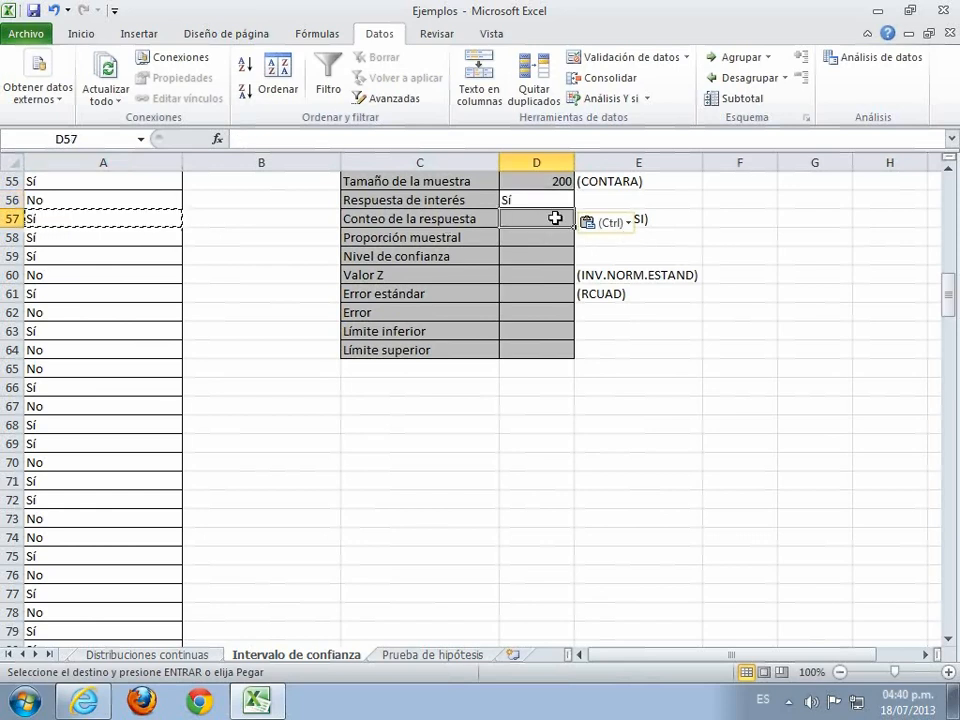
{"action": "left_click", "coordinate": [218, 141]}
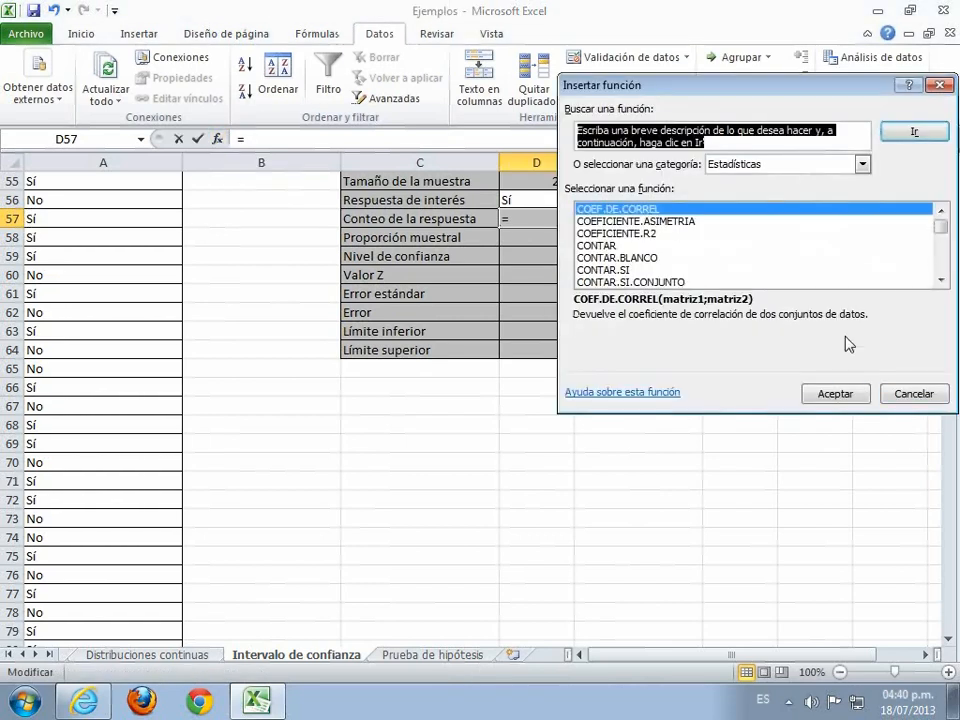
{"action": "double_click", "coordinate": [624, 270]}
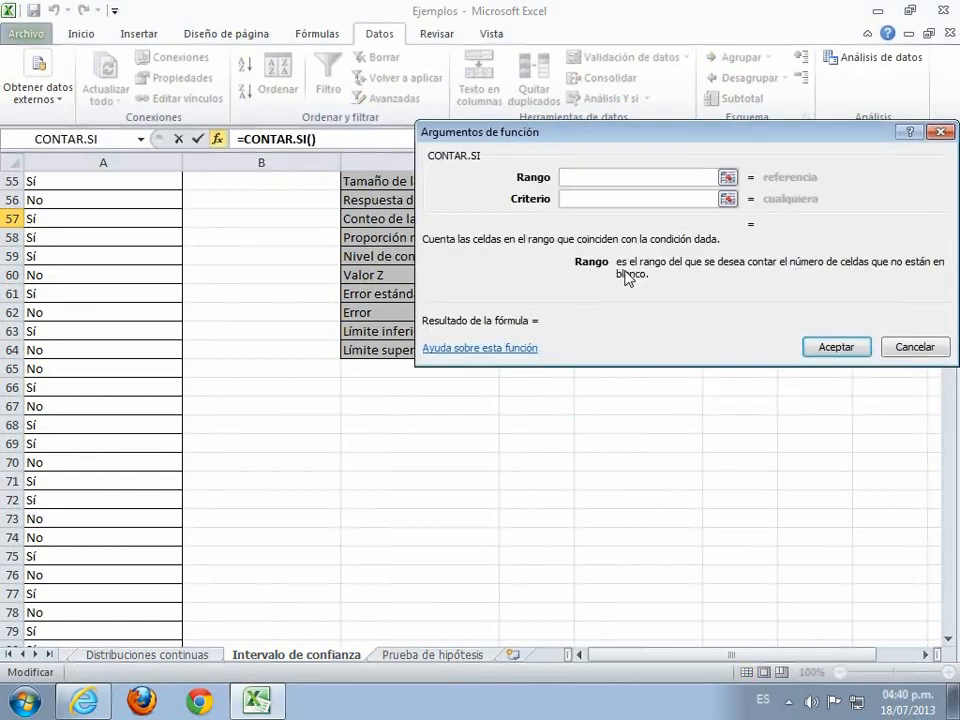
{"action": "scroll", "coordinate": [45, 313], "scroll_direction": "up", "scroll_amount": 4}
{"action": "left_click_drag", "start_coordinate": [47, 405], "coordinate": [56, 605]}
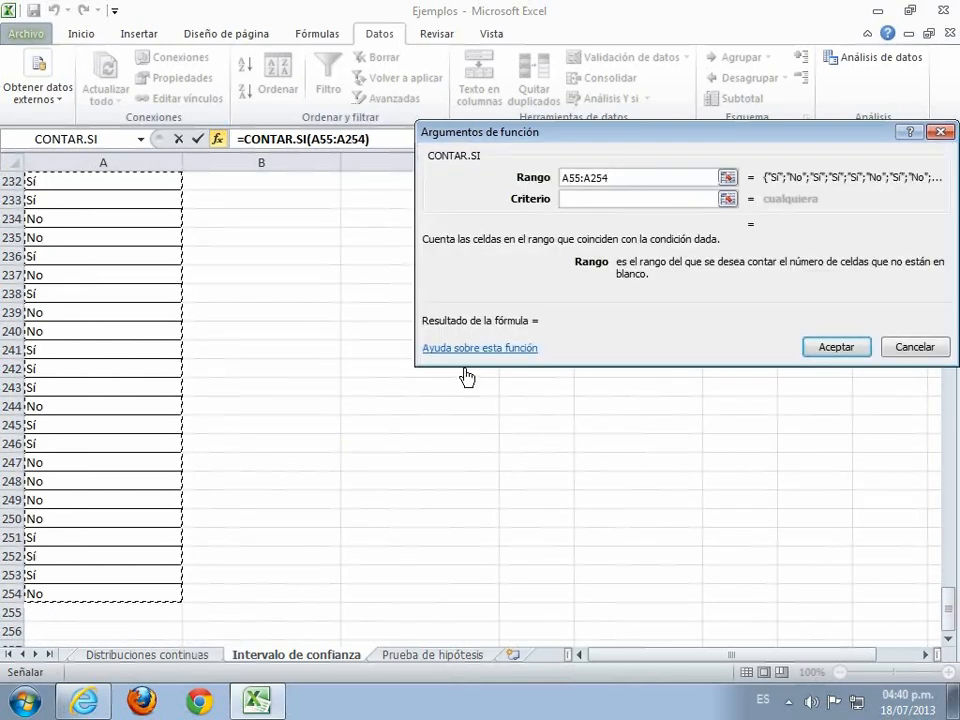
{"action": "left_click", "coordinate": [578, 201]}
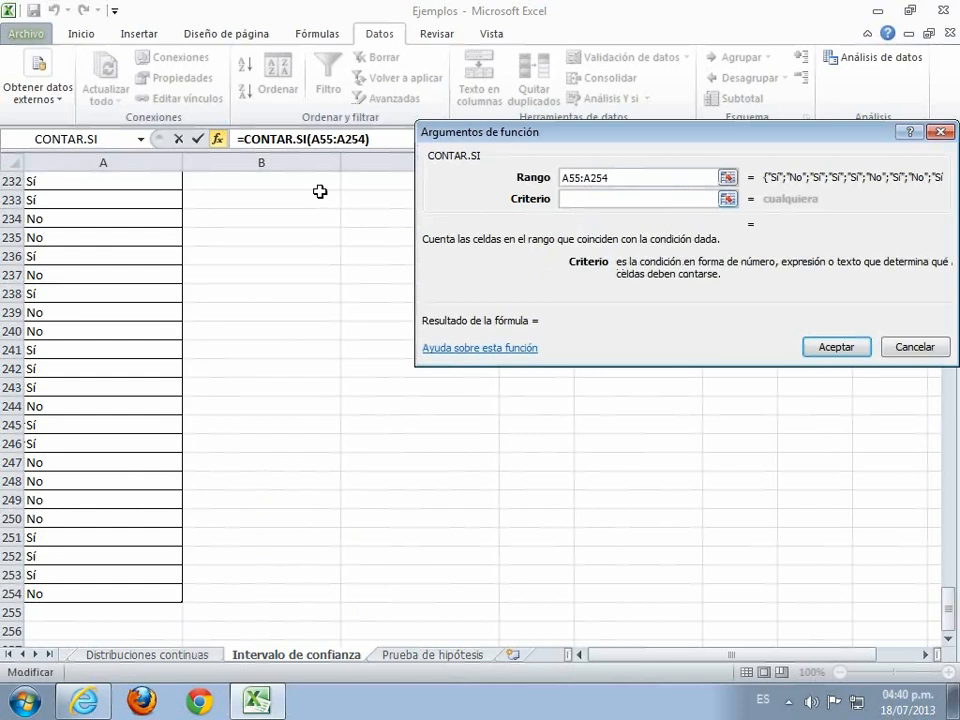
{"action": "left_click", "coordinate": [71, 258]}
{"action": "left_click", "coordinate": [830, 351]}
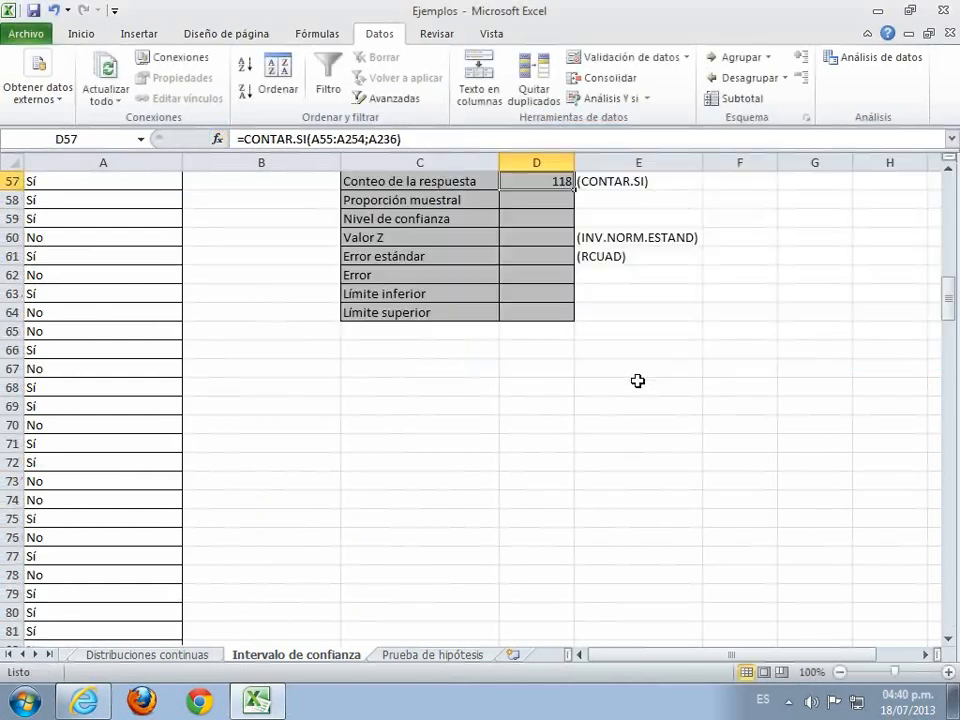
- Calculate the Proporción muestral in cell D58 as the response count divided by the sample size, =D57/D55
{"action": "scroll", "coordinate": [620, 399], "scroll_direction": "up", "scroll_amount": 3}
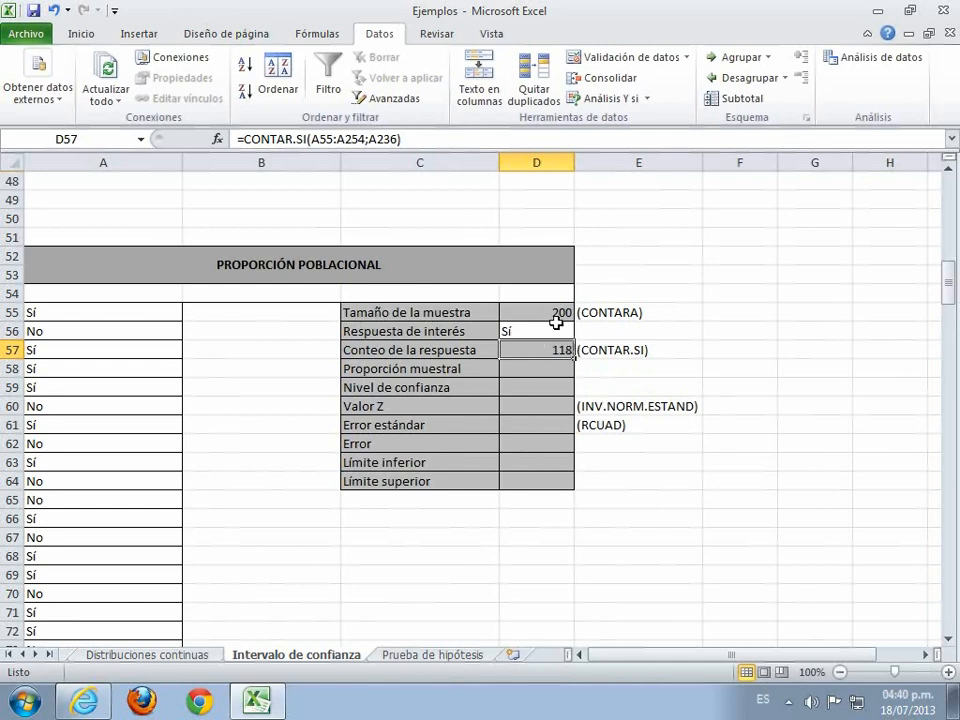
{"action": "left_click", "coordinate": [523, 371]}
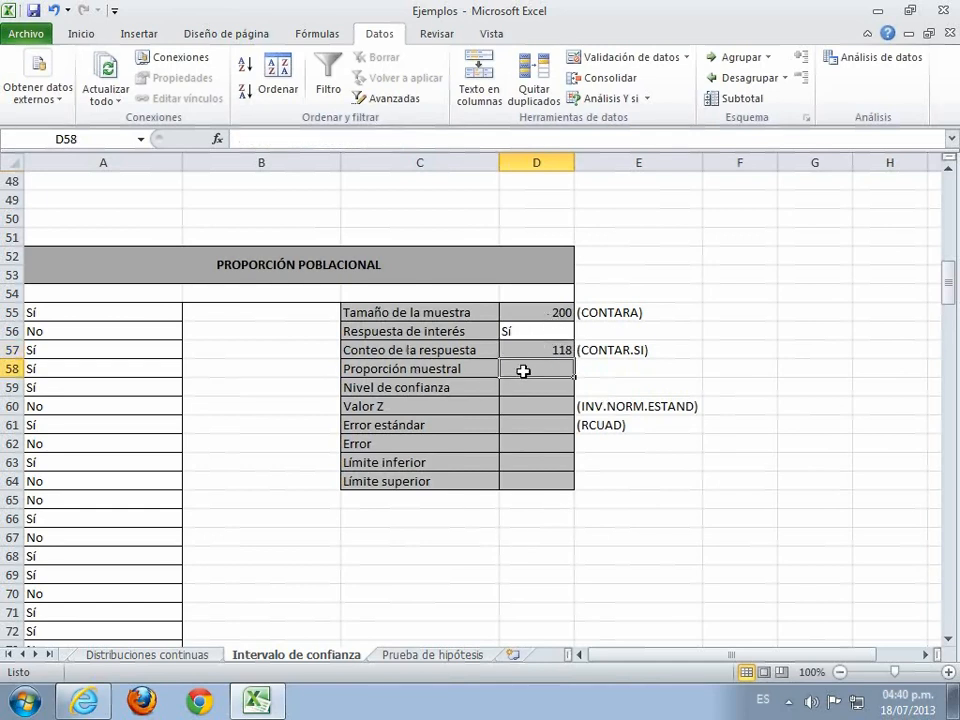
{"action": "type", "text": "="}
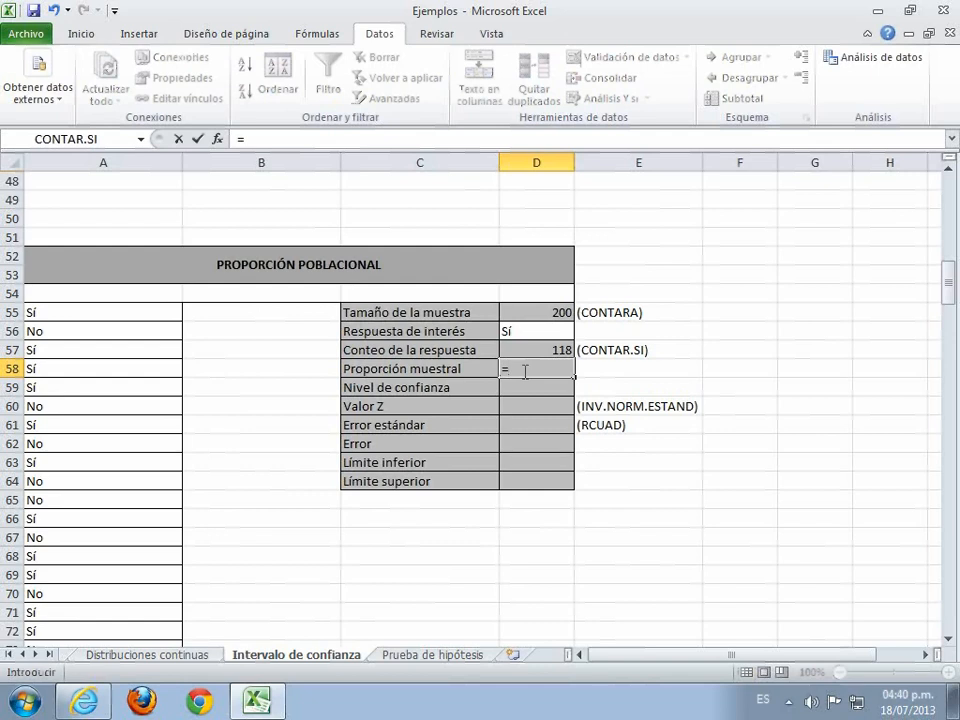
{"action": "left_click", "coordinate": [541, 351]}
{"action": "type", "text": "/"}
{"action": "left_click", "coordinate": [529, 314]}
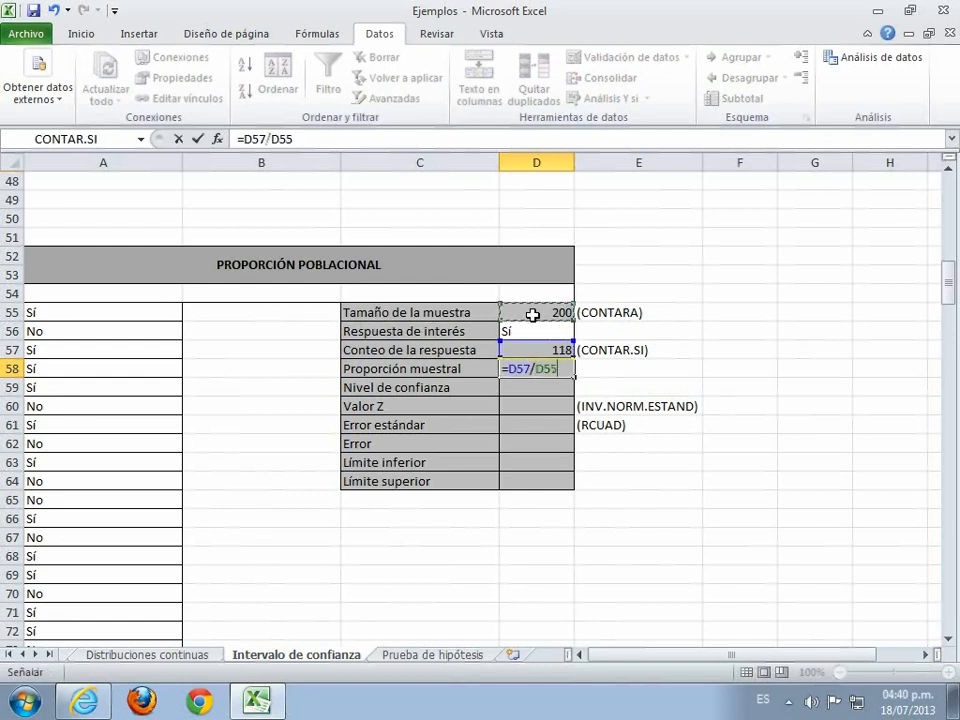
{"action": "key", "text": "Return"}
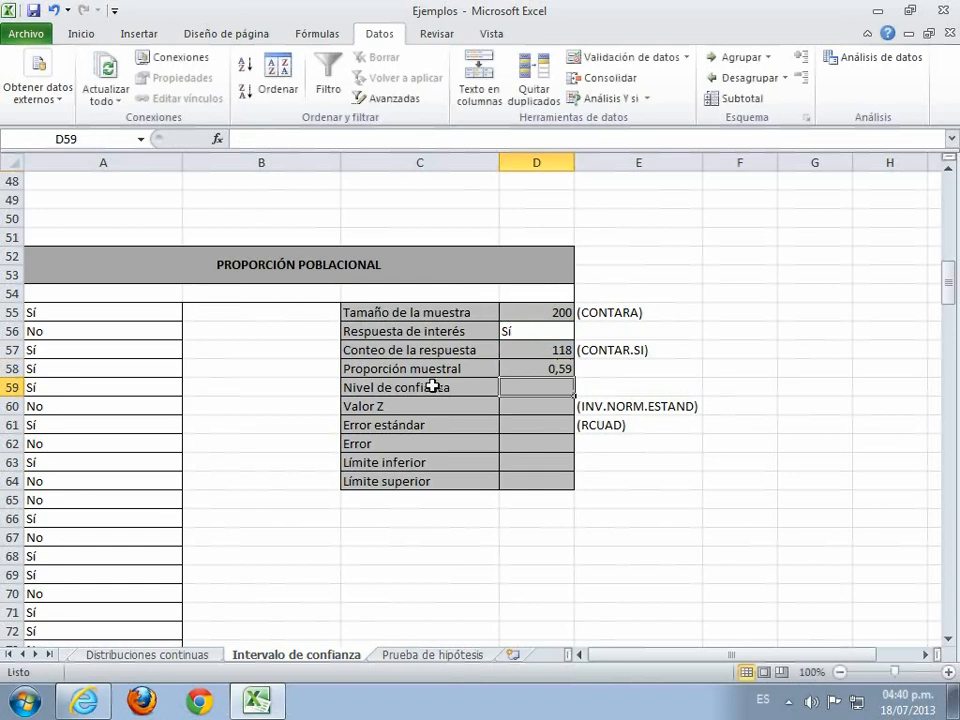
- Set the Nivel de confianza in D59 to 0,9 and calculate the Valor Z in D60 with =INV.NORM.ESTAND(0,5+D59/2)
{"action": "type", "text": "0,9"}
{"action": "left_click", "coordinate": [514, 407]}
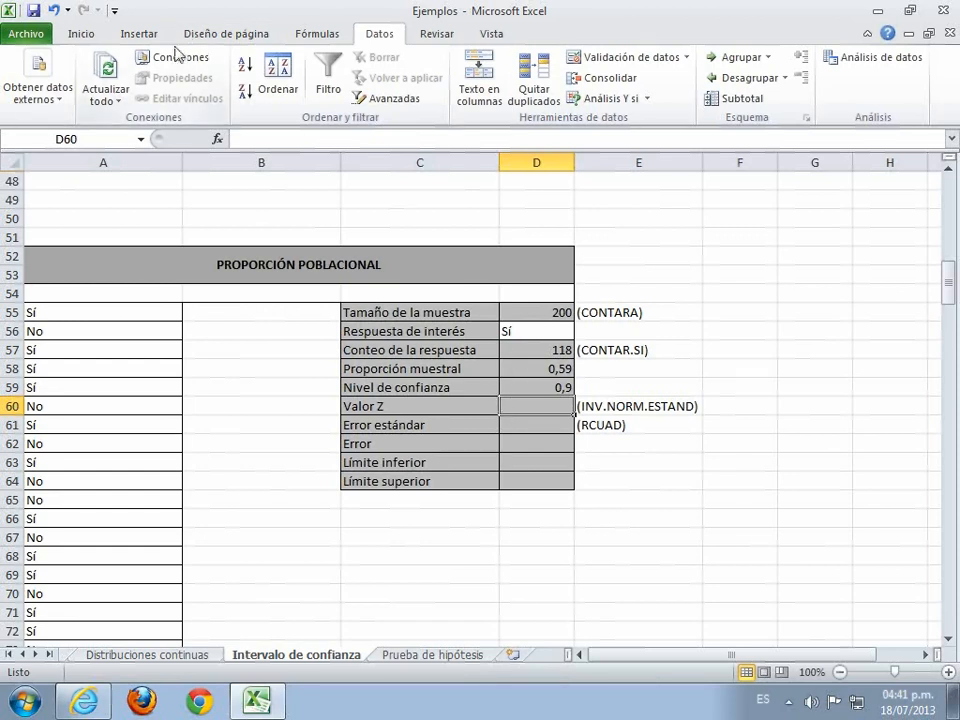
{"action": "left_click", "coordinate": [217, 139]}
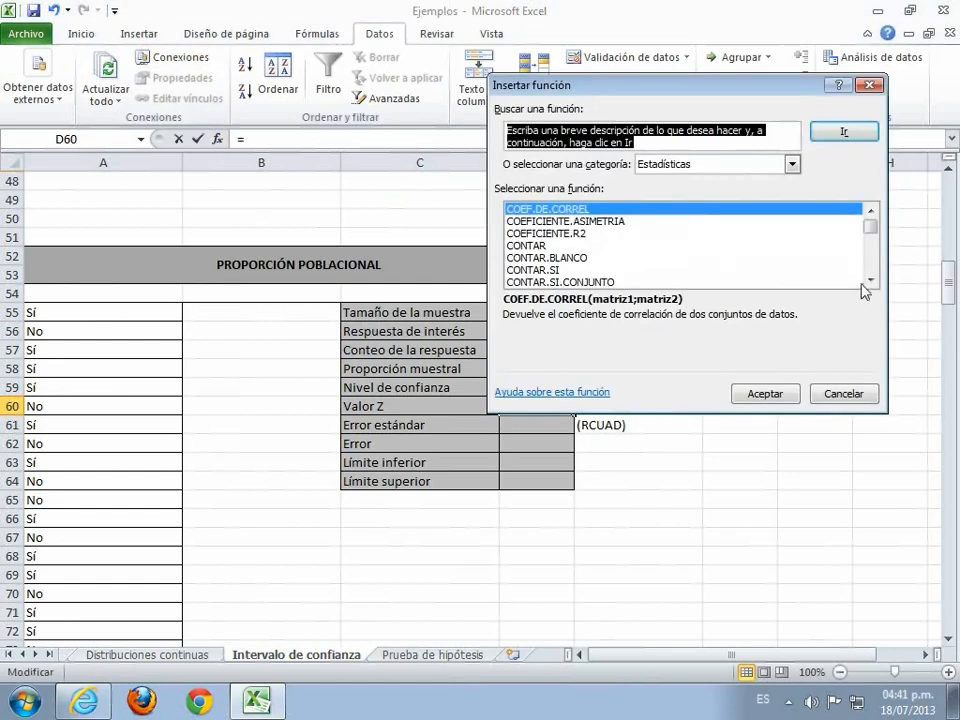
{"action": "scroll", "coordinate": [873, 270], "scroll_direction": "down", "scroll_amount": 14}
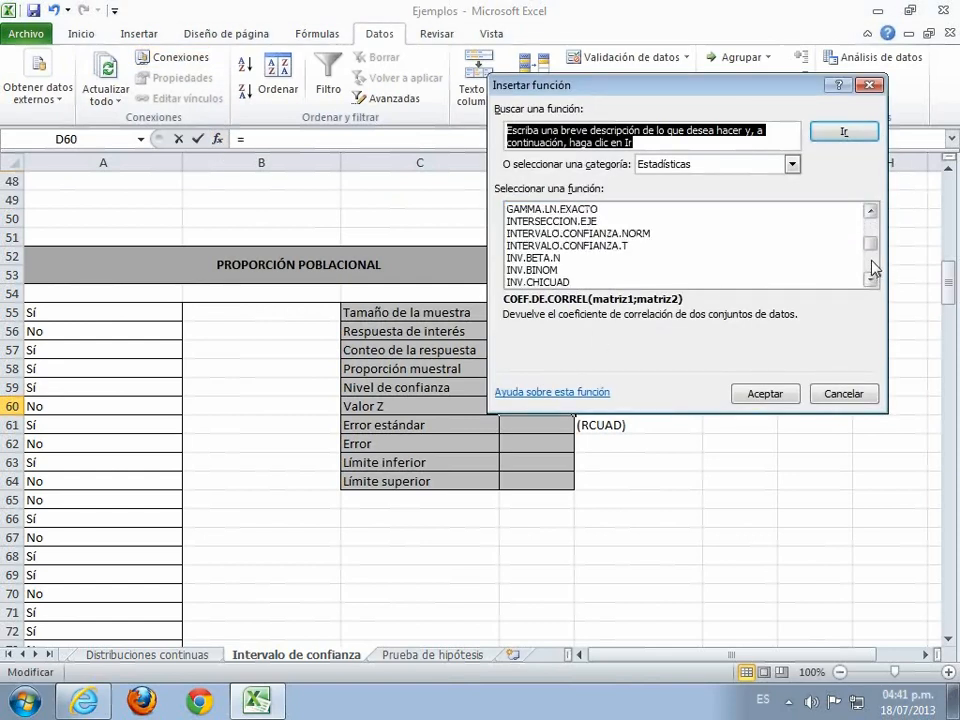
{"action": "scroll", "coordinate": [873, 281], "scroll_direction": "down", "scroll_amount": 7}
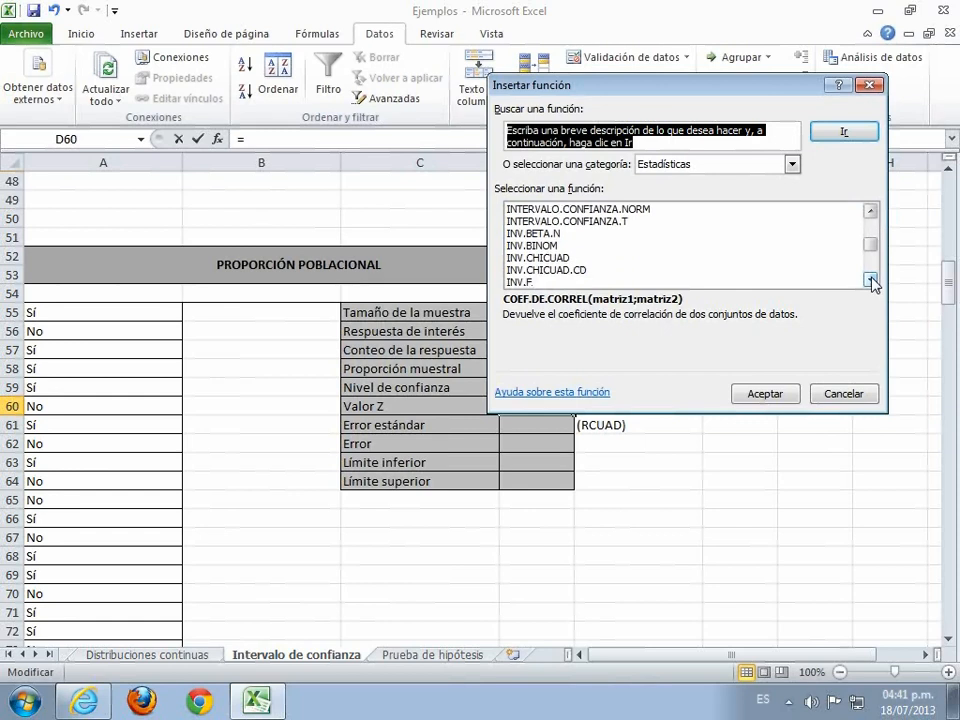
{"action": "scroll", "coordinate": [871, 281], "scroll_direction": "down", "scroll_amount": 2}
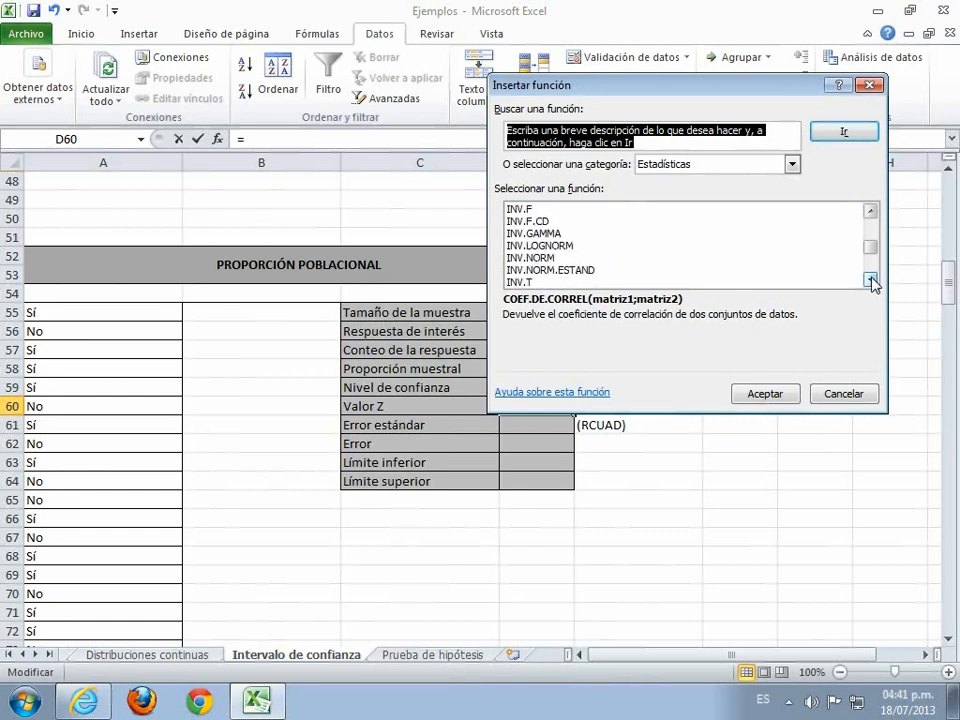
{"action": "double_click", "coordinate": [588, 270]}
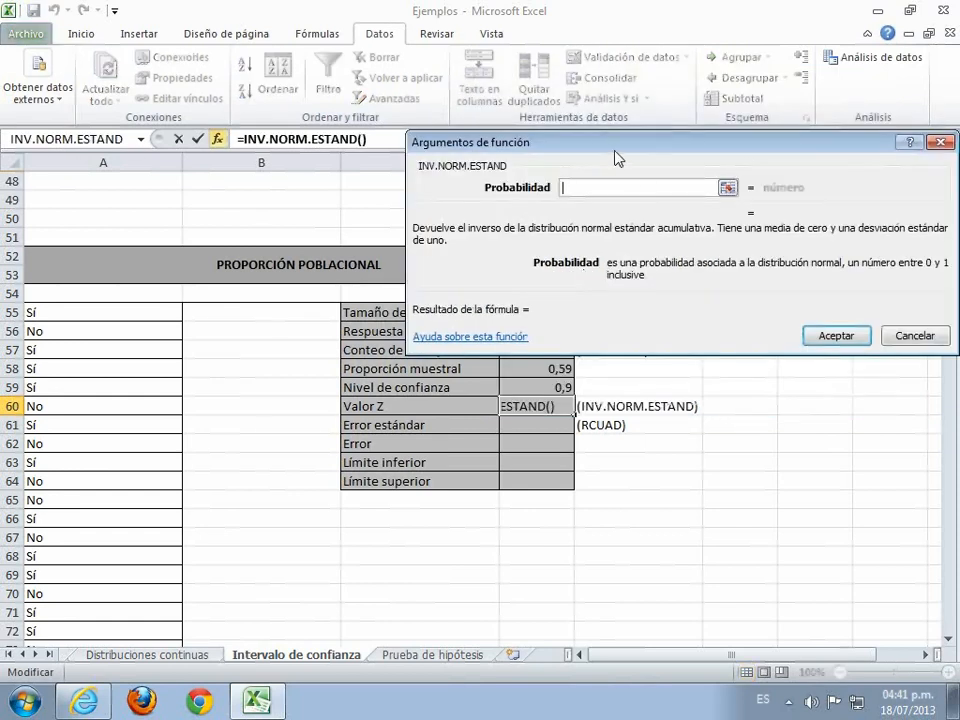
{"action": "type", "text": "0,5+"}
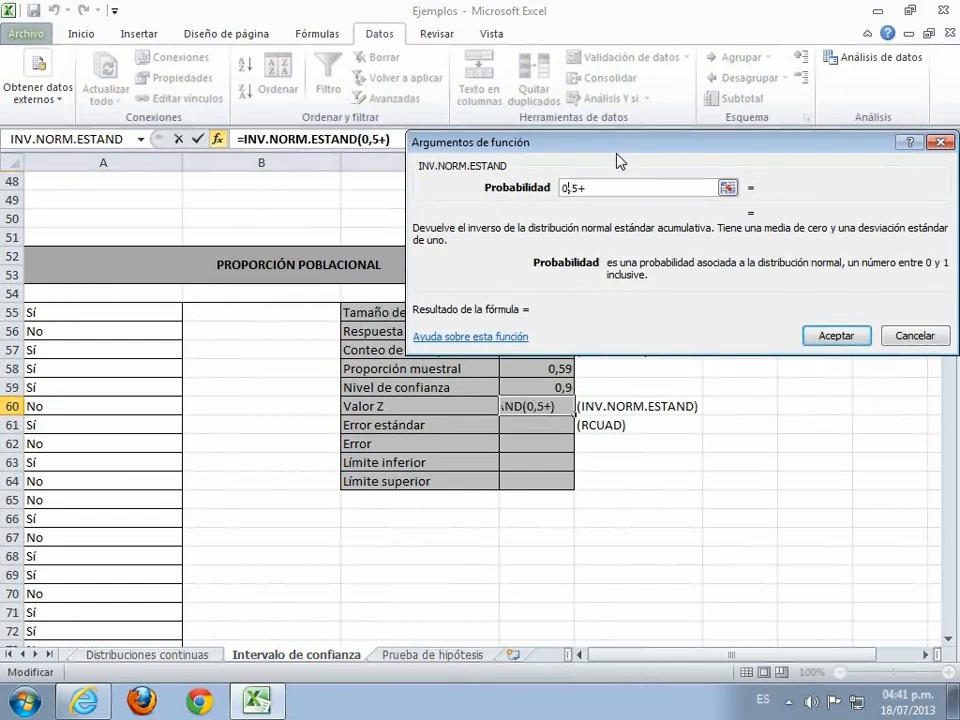
{"action": "left_click", "coordinate": [546, 389]}
{"action": "type", "text": "/2"}
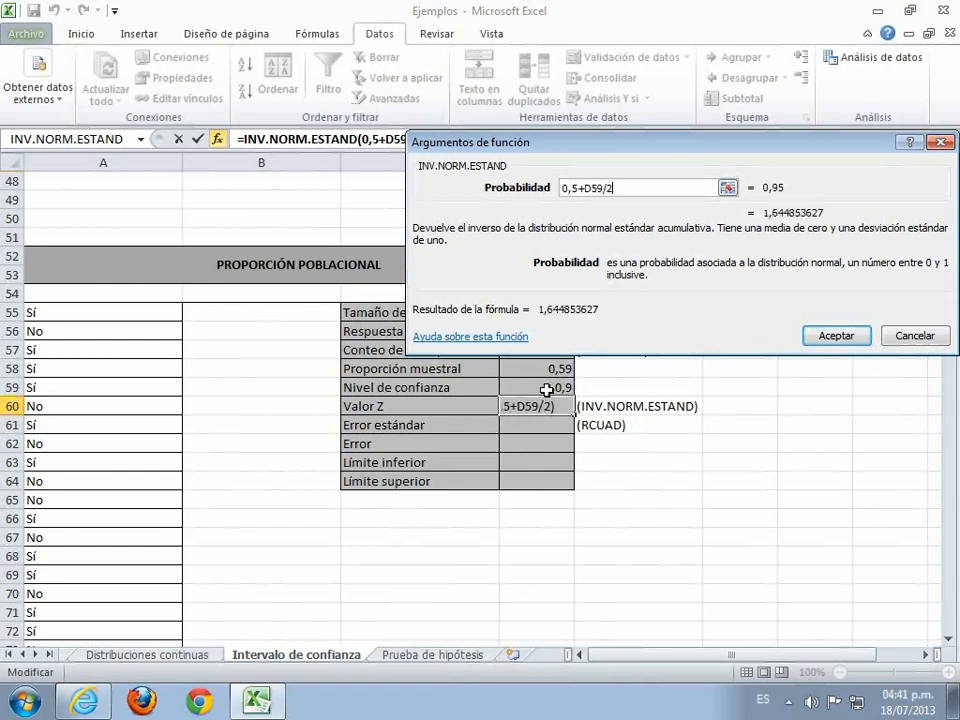
{"action": "left_click", "coordinate": [821, 341]}
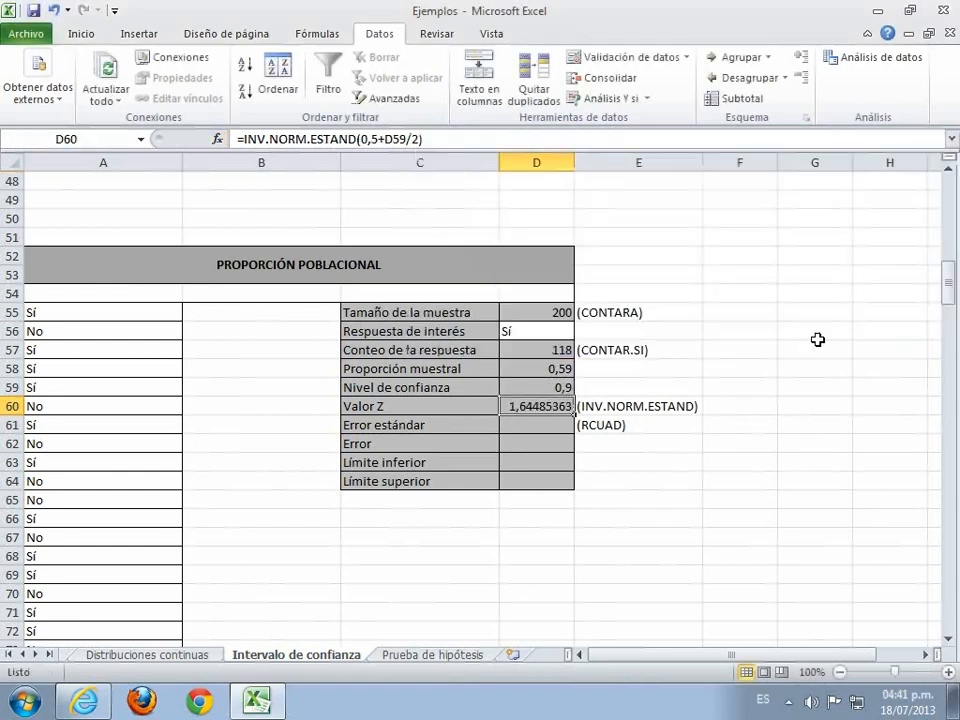
- Insert the RAIZ function from the Matemáticas y trigonométricas category into the Error estándar cell D61
{"action": "left_click", "coordinate": [556, 425]}
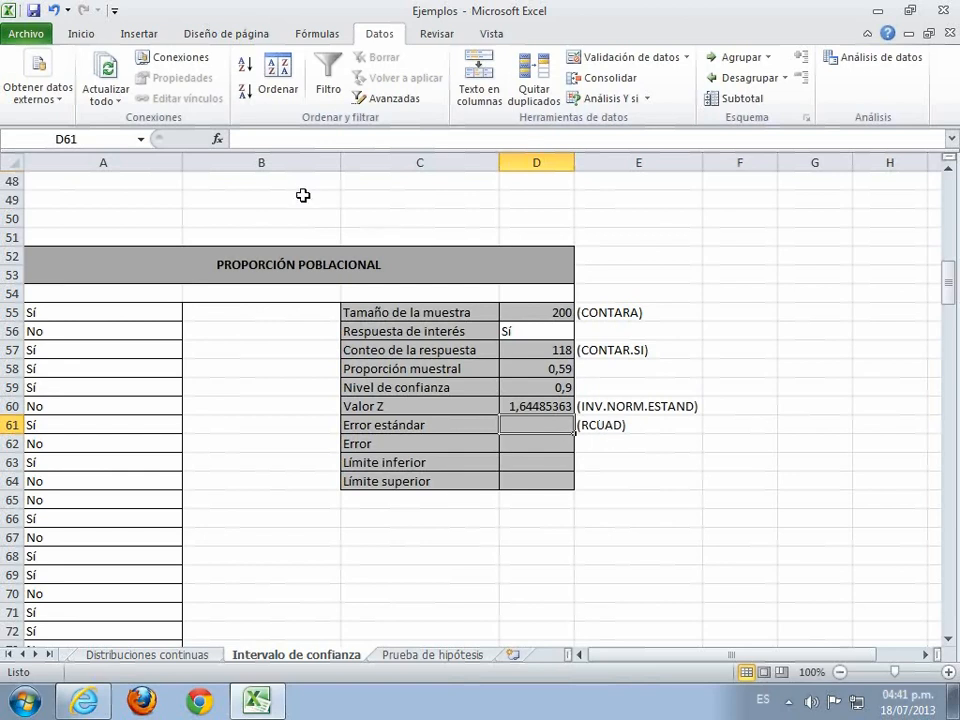
{"action": "left_click", "coordinate": [217, 138]}
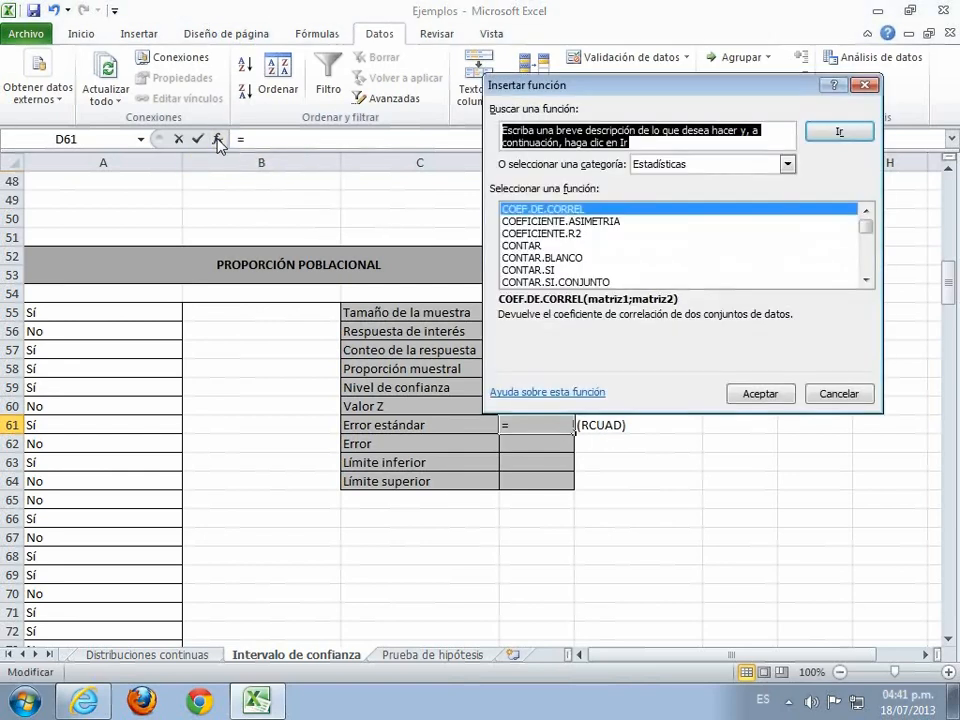
{"action": "left_click", "coordinate": [788, 164]}
{"action": "left_click", "coordinate": [700, 229]}
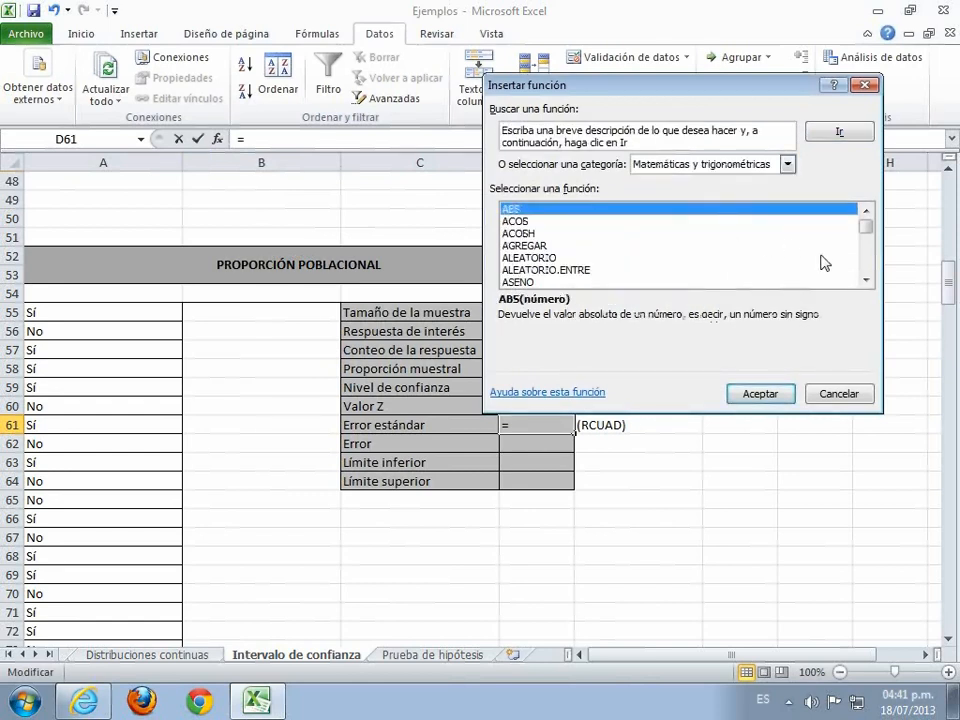
{"action": "left_click", "coordinate": [867, 264]}
{"action": "left_click", "coordinate": [867, 263]}
{"action": "left_click", "coordinate": [867, 266]}
{"action": "left_click", "coordinate": [867, 267]}
{"action": "left_click", "coordinate": [867, 267]}
{"action": "left_click", "coordinate": [867, 267]}
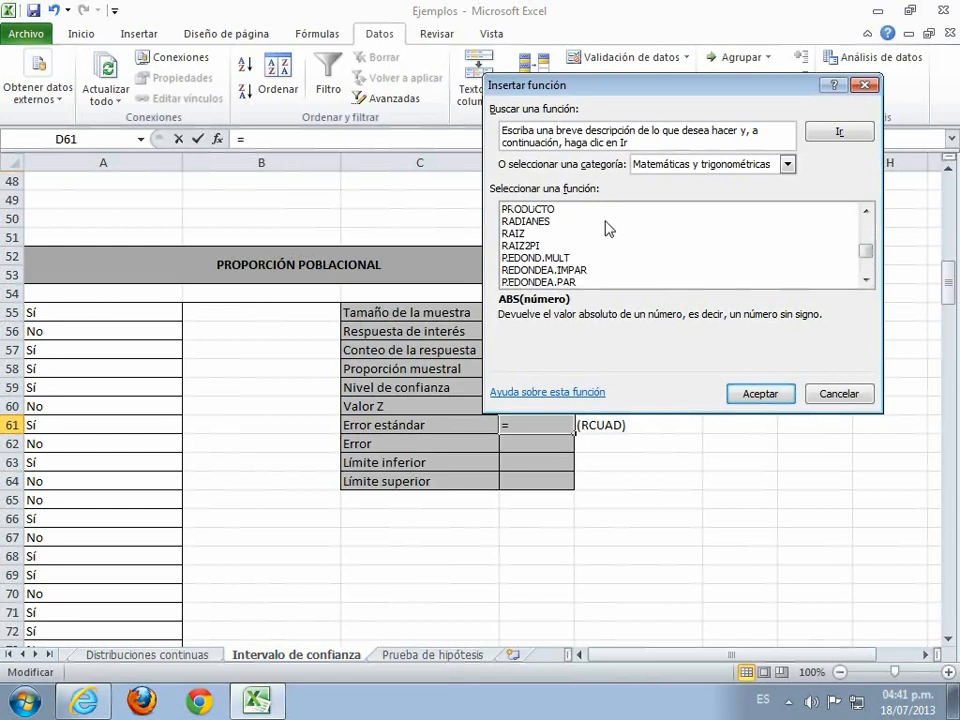
{"action": "double_click", "coordinate": [512, 234]}
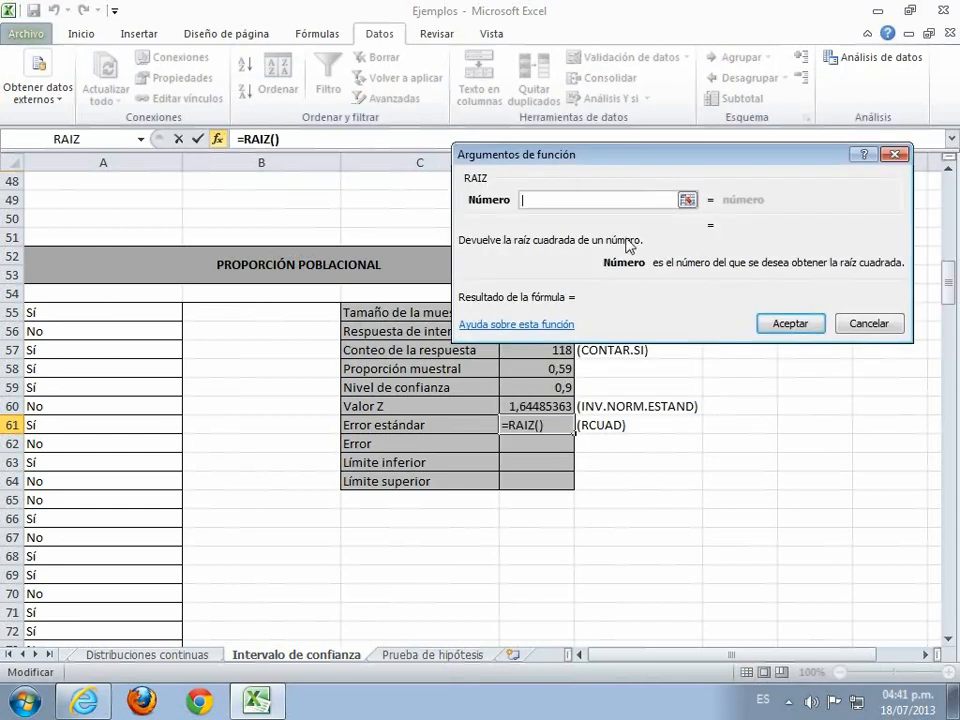
- Set the RAIZ argument to D58*(1-D58)/D55 and accept it to calculate the Error estándar
{"action": "left_click", "coordinate": [541, 372]}
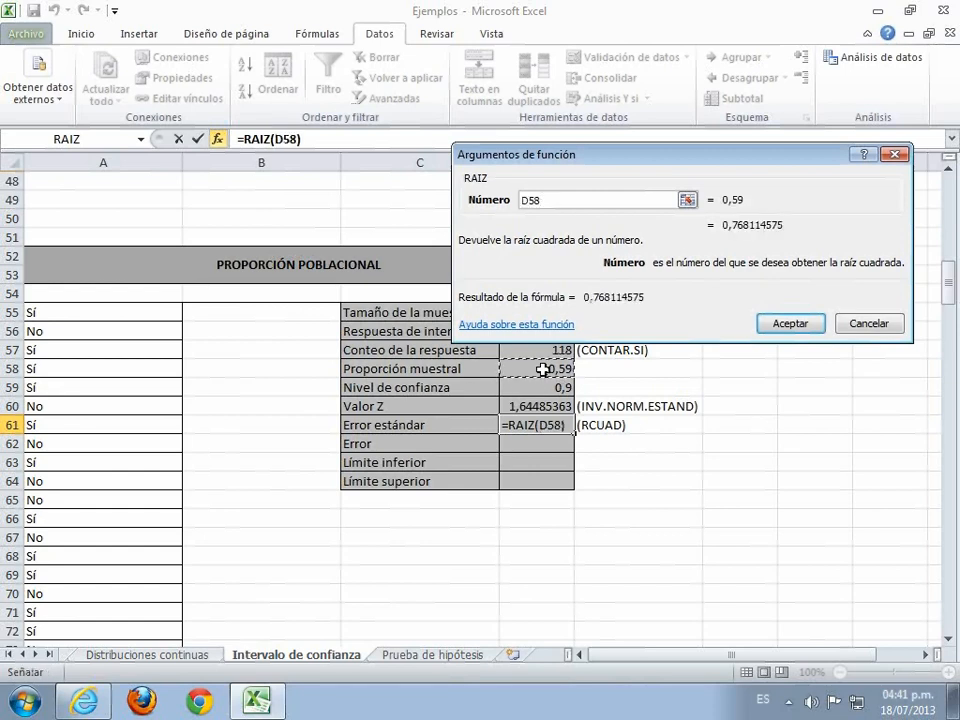
{"action": "type", "text": "*"}
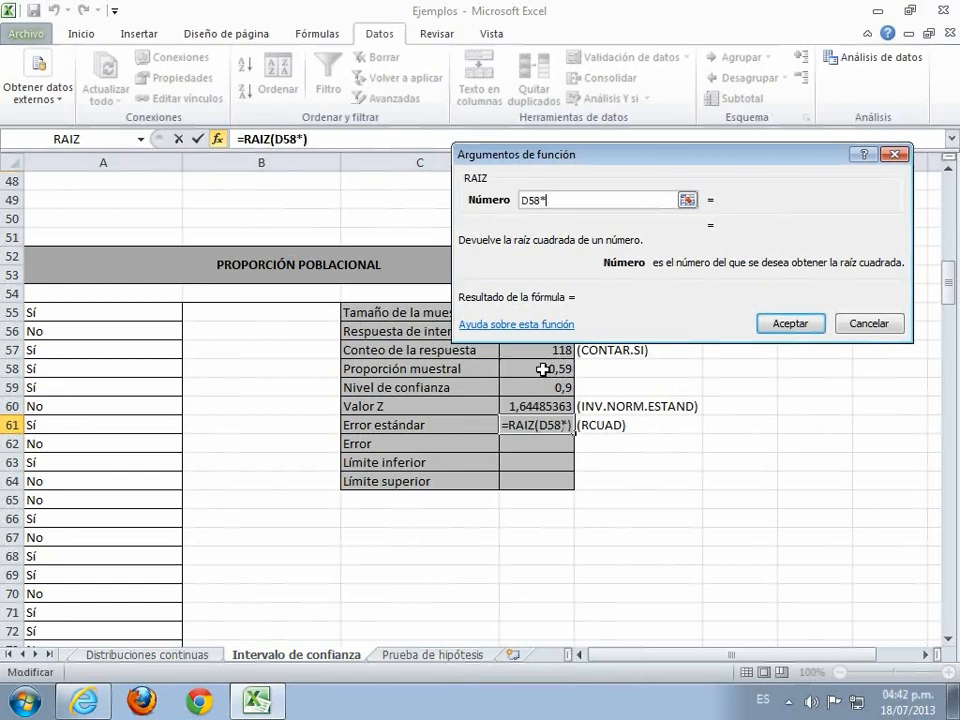
{"action": "type", "text": "8"}
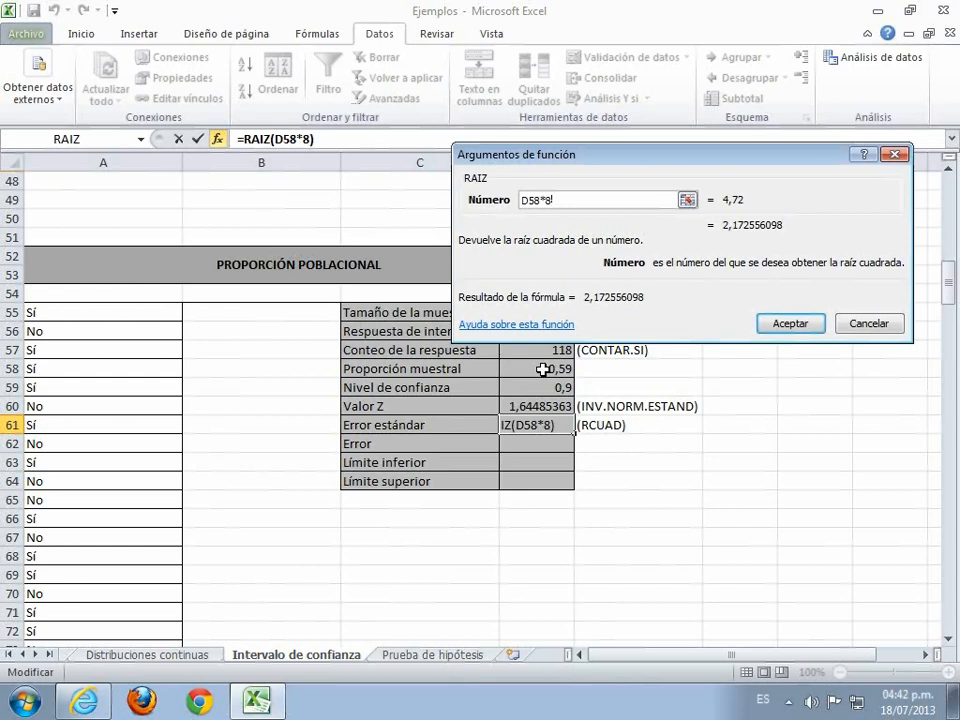
{"action": "key", "text": "BackSpace"}
{"action": "type", "text": "("}
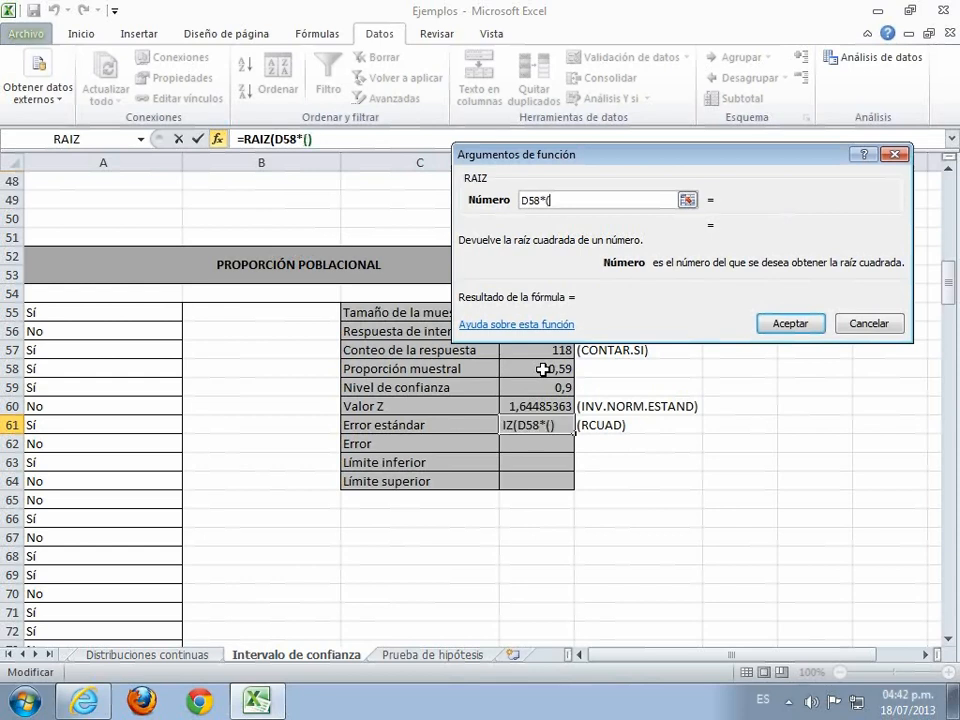
{"action": "type", "text": "1-"}
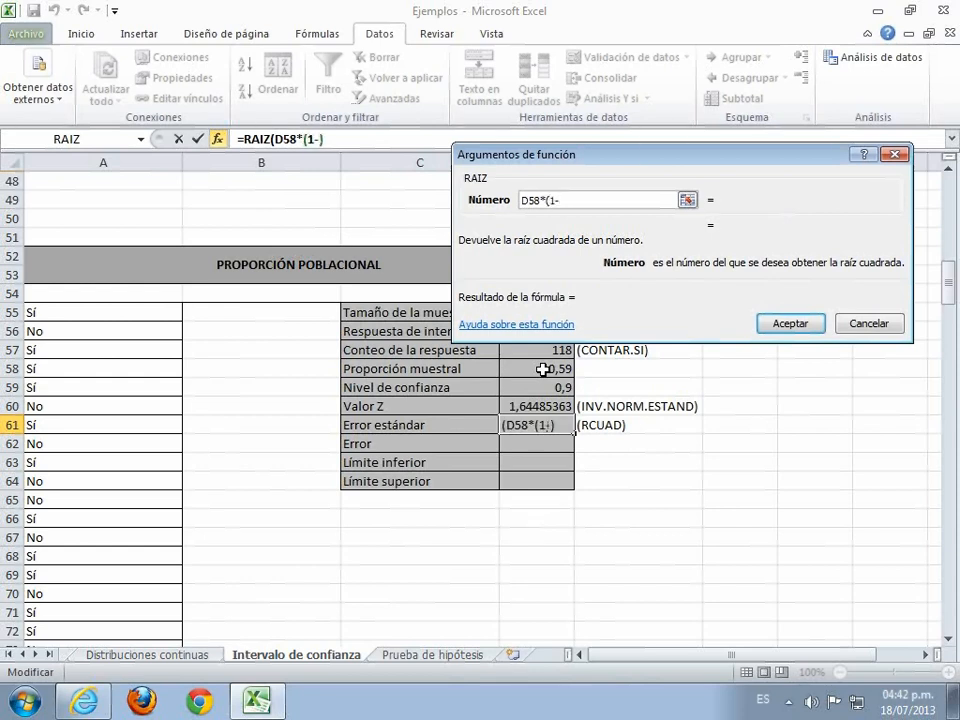
{"action": "left_click", "coordinate": [555, 368]}
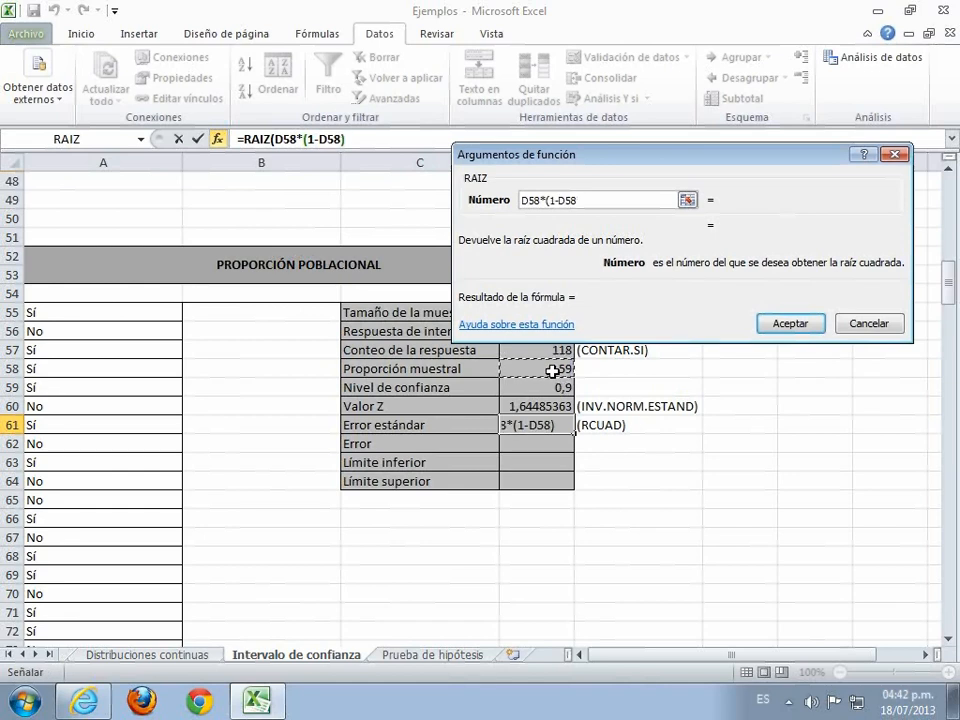
{"action": "type", "text": ")/"}
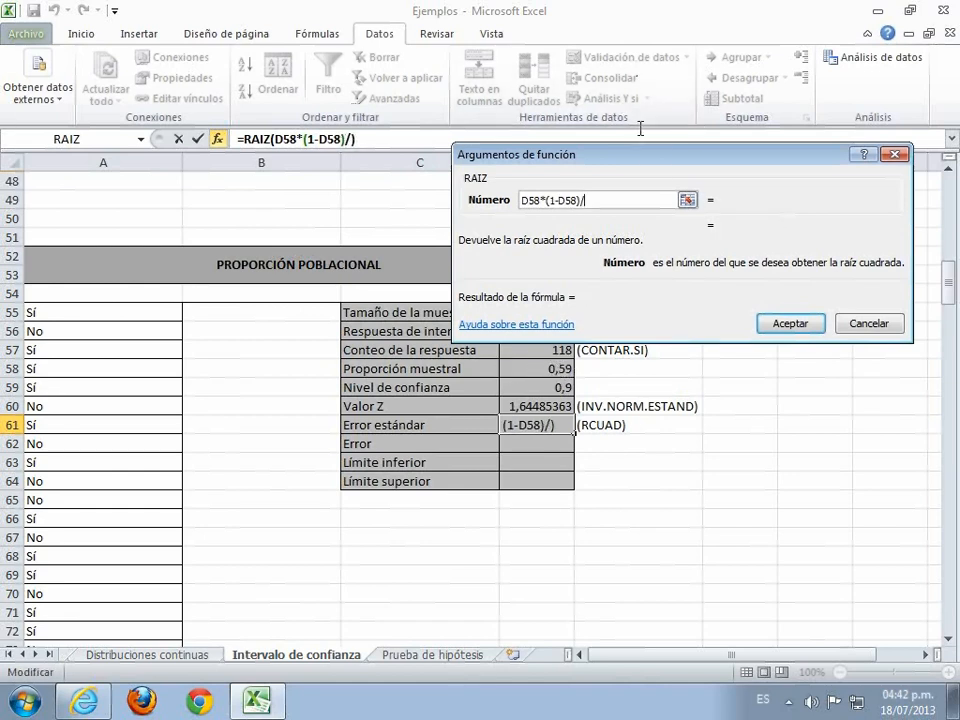
{"action": "left_click_drag", "start_coordinate": [643, 150], "coordinate": [649, 109]}
{"action": "left_click", "coordinate": [544, 311]}
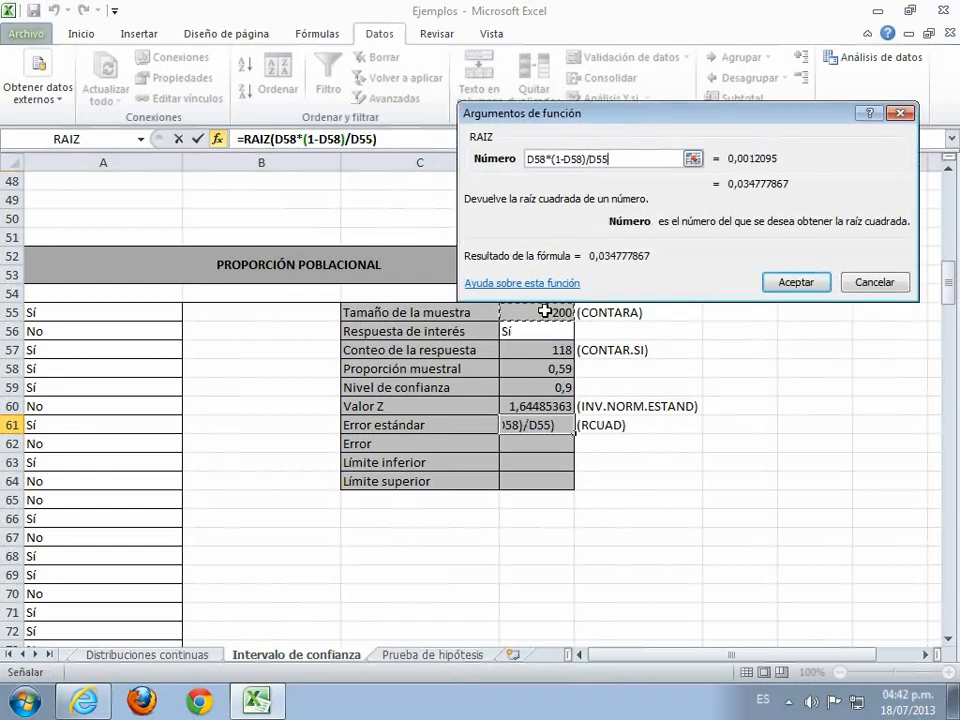
{"action": "left_click", "coordinate": [789, 284]}
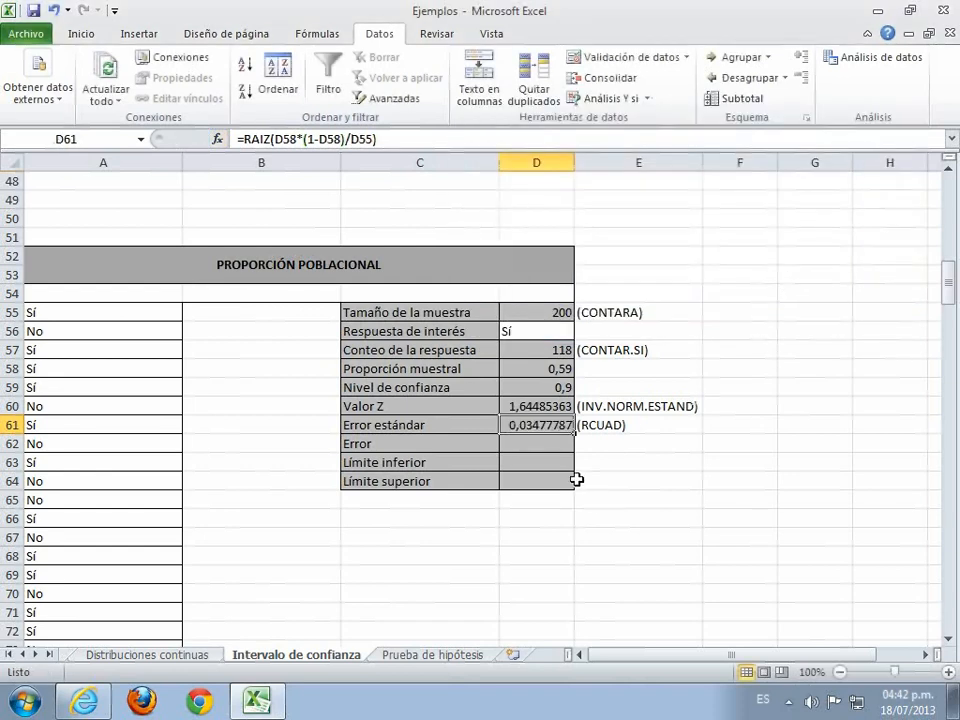
- Calculate the Error in cell D62 as the Valor Z times the Error estándar, =D60*D61
{"action": "left_click", "coordinate": [556, 449]}
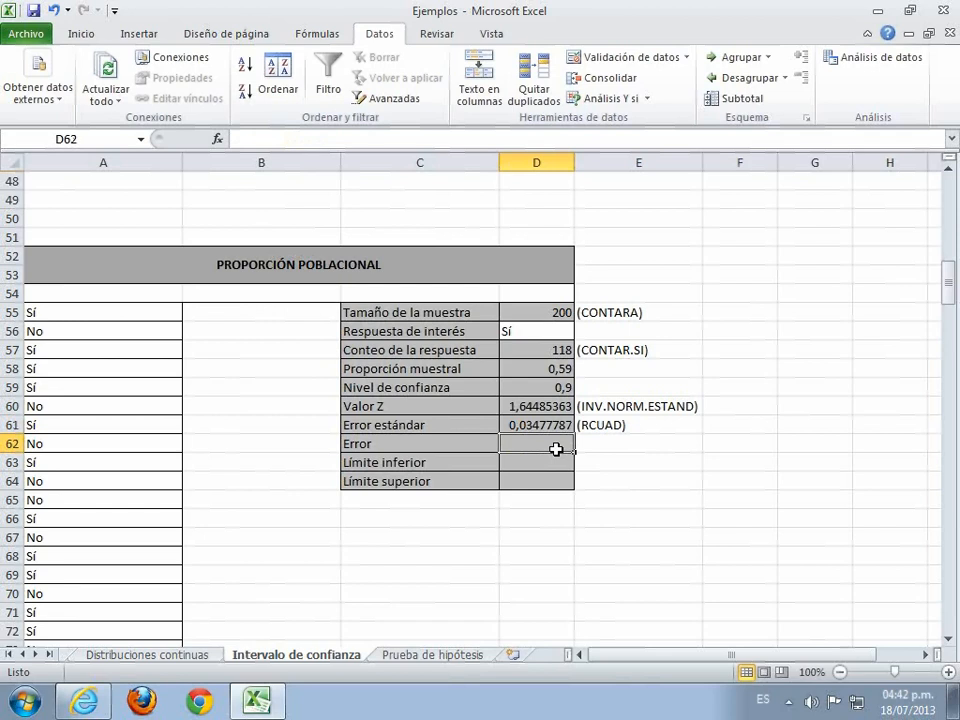
{"action": "type", "text": "="}
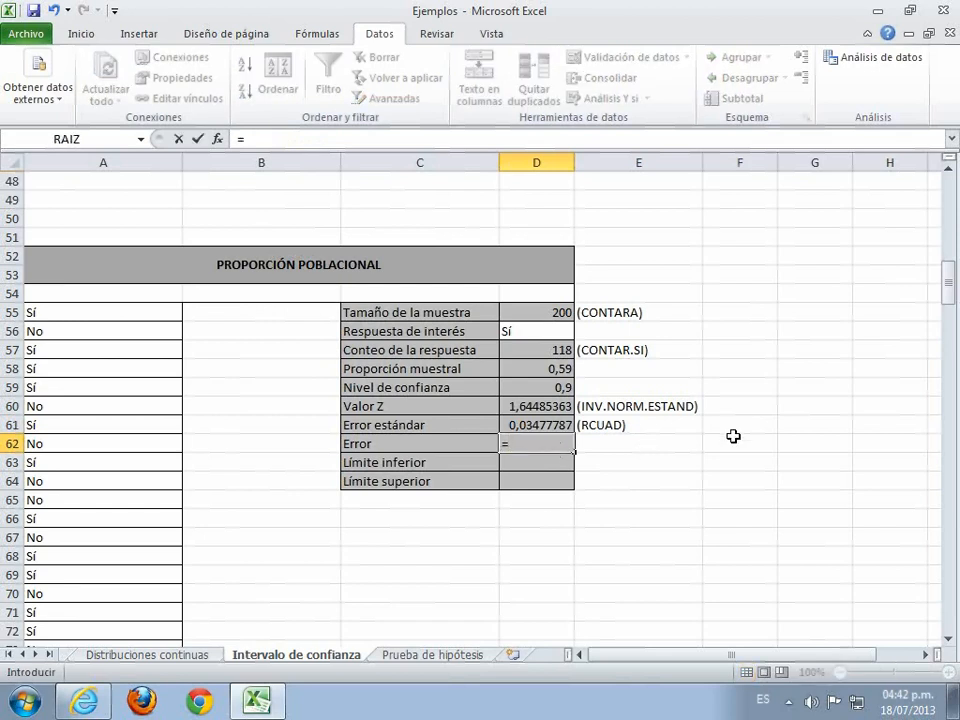
{"action": "left_click", "coordinate": [537, 408]}
{"action": "type", "text": "*"}
{"action": "left_click", "coordinate": [537, 425]}
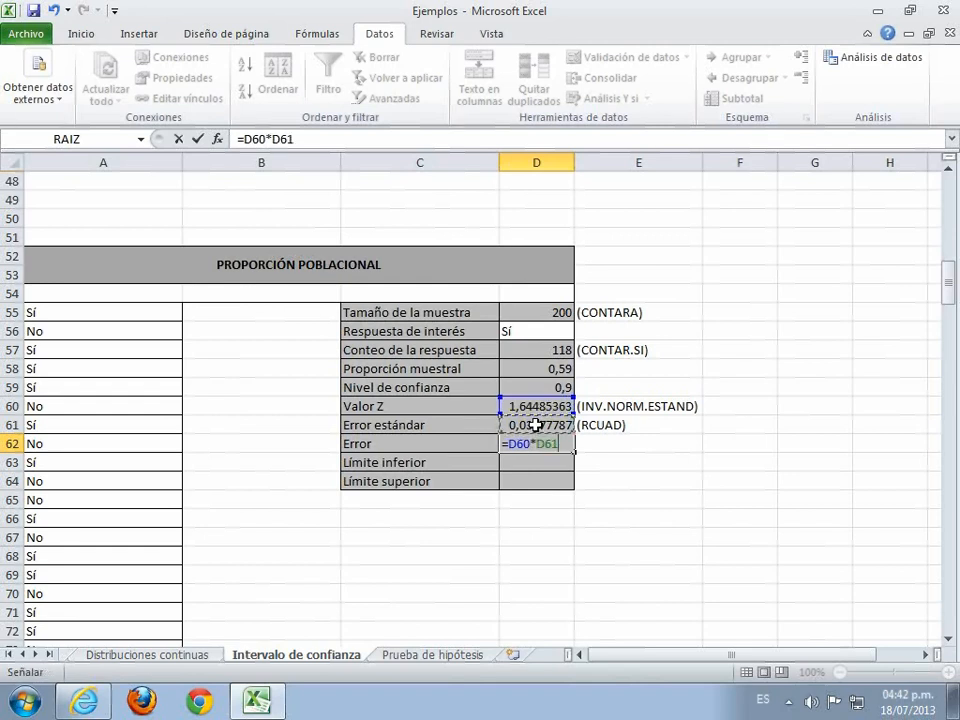
{"action": "key", "text": "Return"}
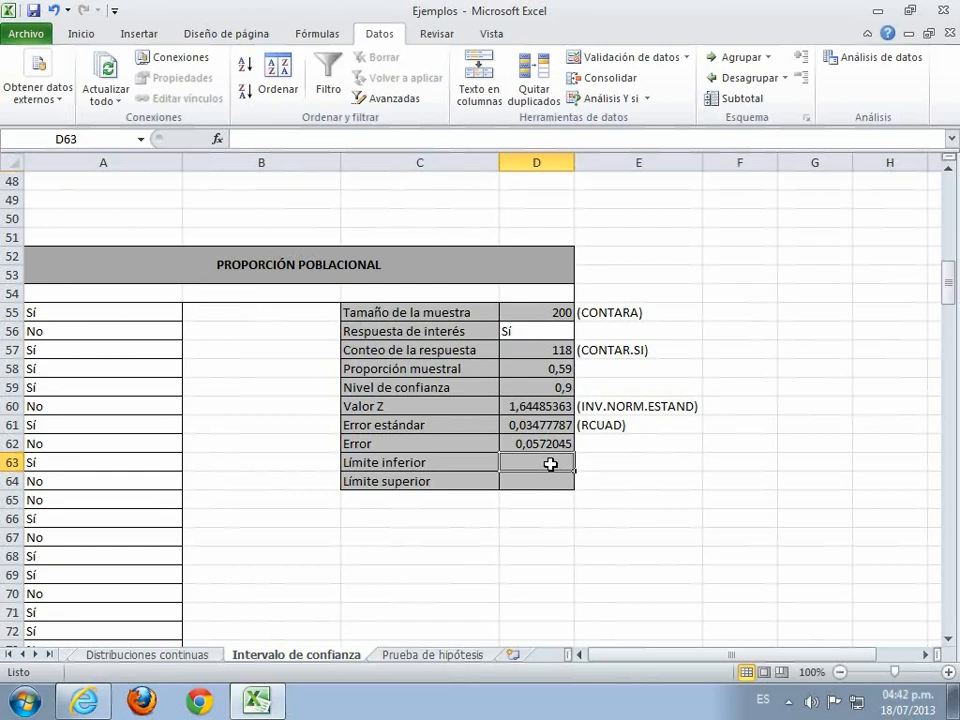
- Calculate the Límite inferior in cell D63 as the sample proportion minus the error, =D58-D62
{"action": "type", "text": "="}
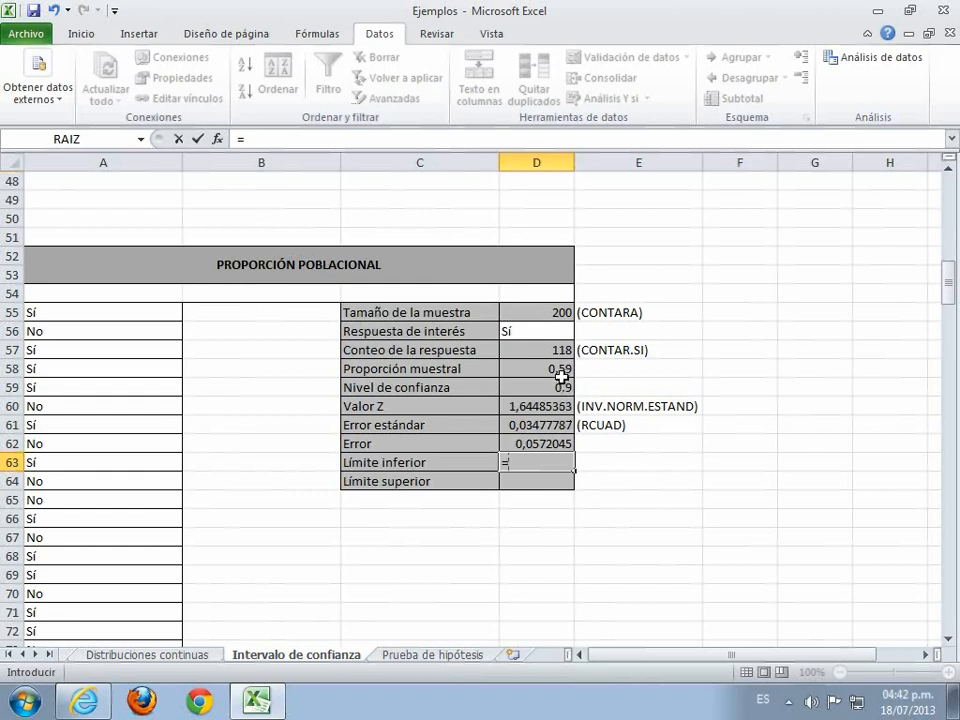
{"action": "left_click", "coordinate": [561, 369]}
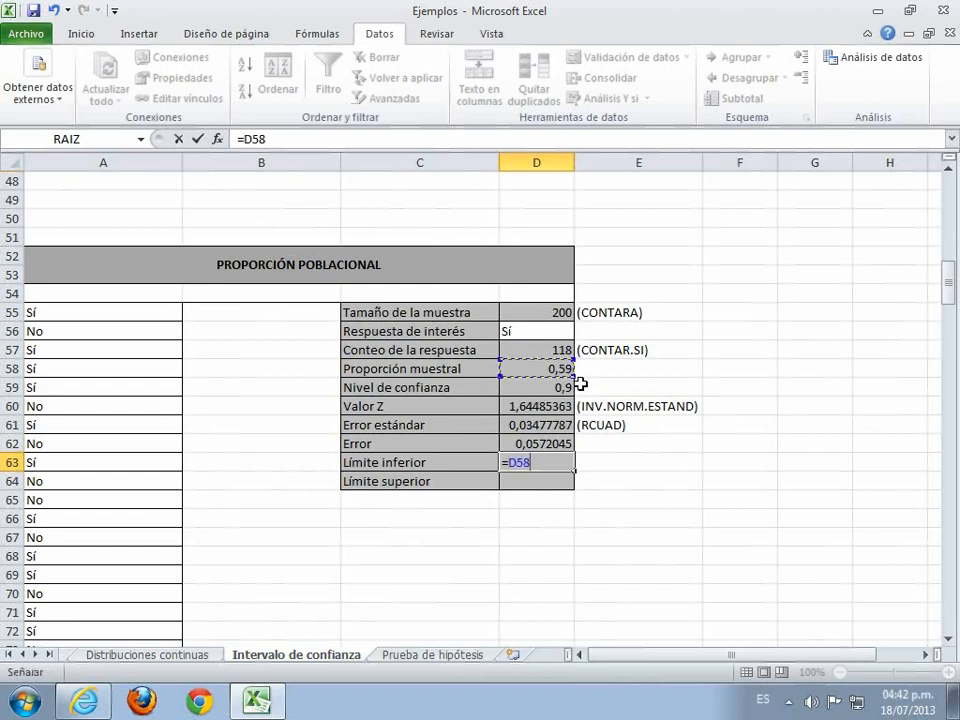
{"action": "type", "text": "-"}
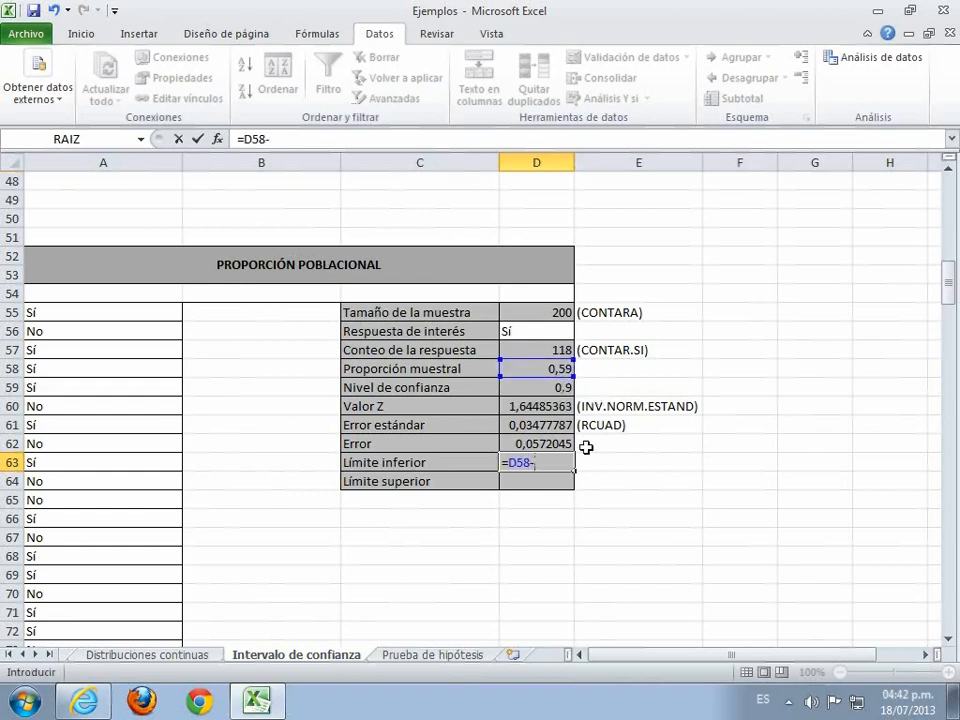
{"action": "left_click", "coordinate": [553, 444]}
{"action": "key", "text": "Return"}
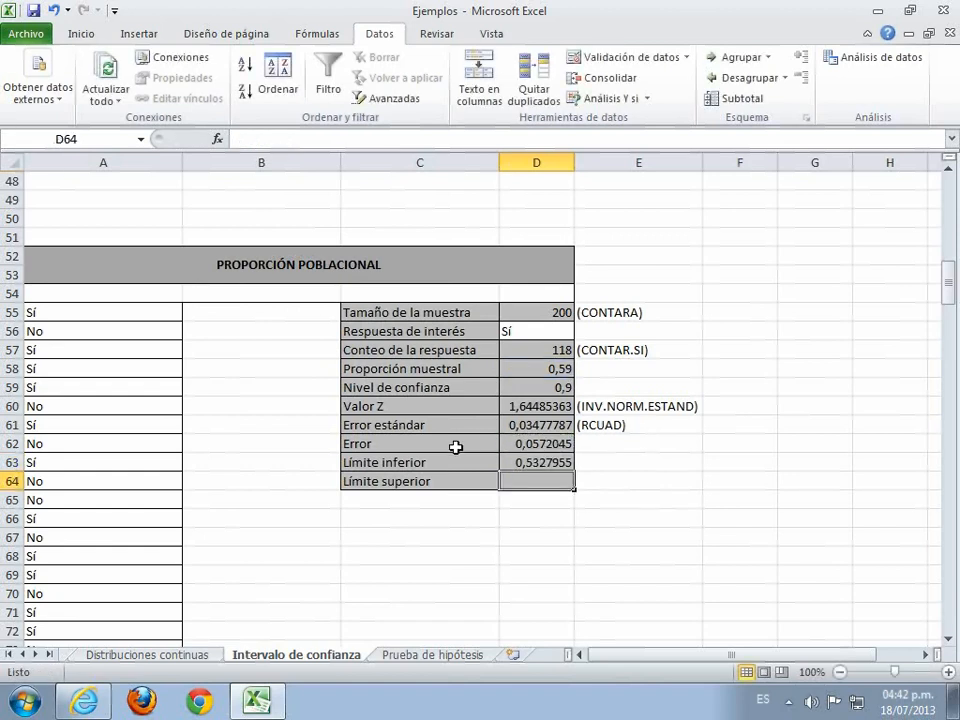
- Calculate the Límite superior in cell D64 as the sample proportion plus the error, =D58+D62
{"action": "type", "text": "="}
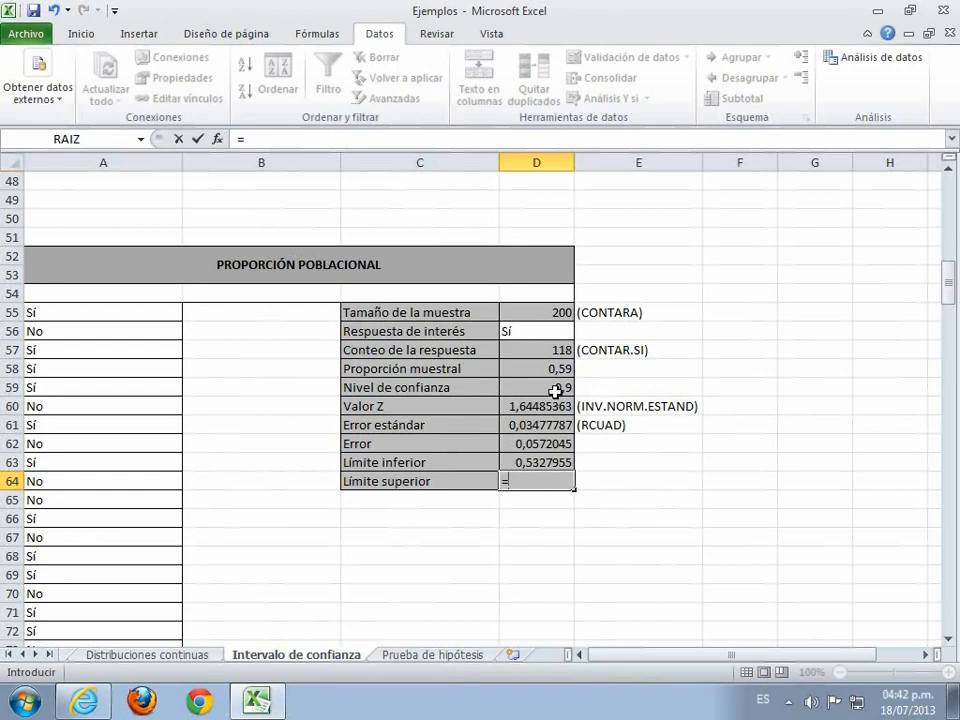
{"action": "left_click", "coordinate": [546, 371]}
{"action": "type", "text": "+"}
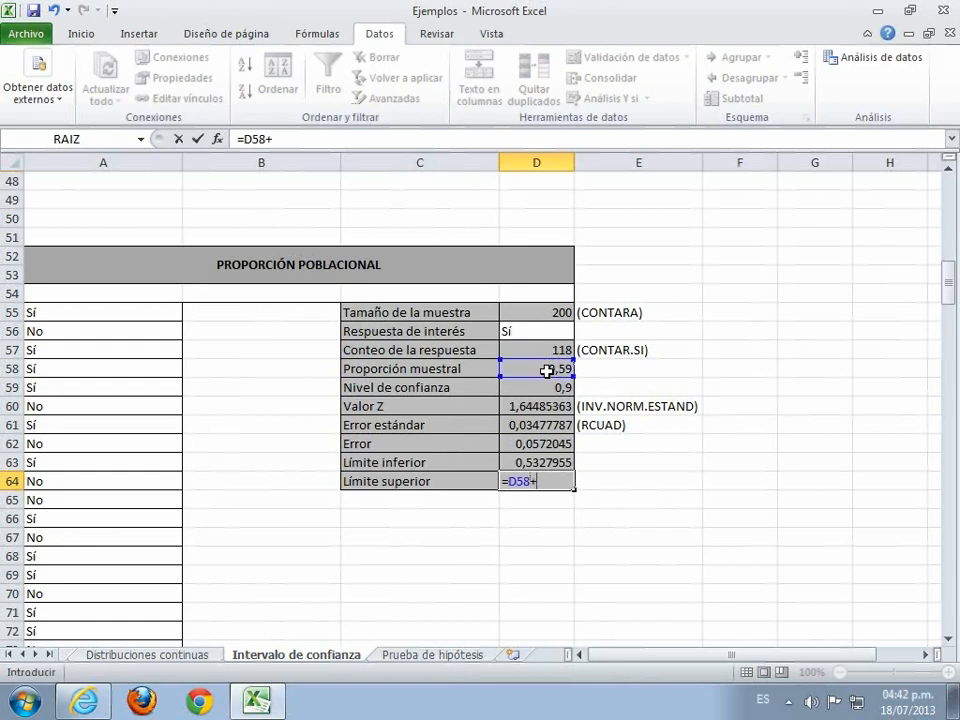
{"action": "left_click", "coordinate": [540, 446]}
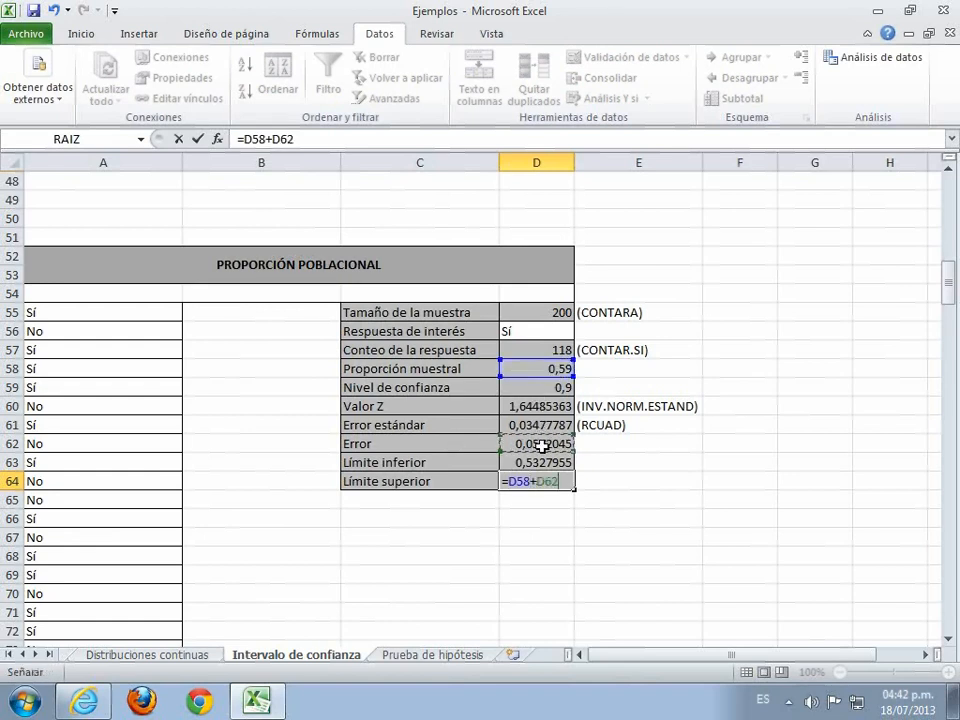
{"action": "key", "text": "Return"}
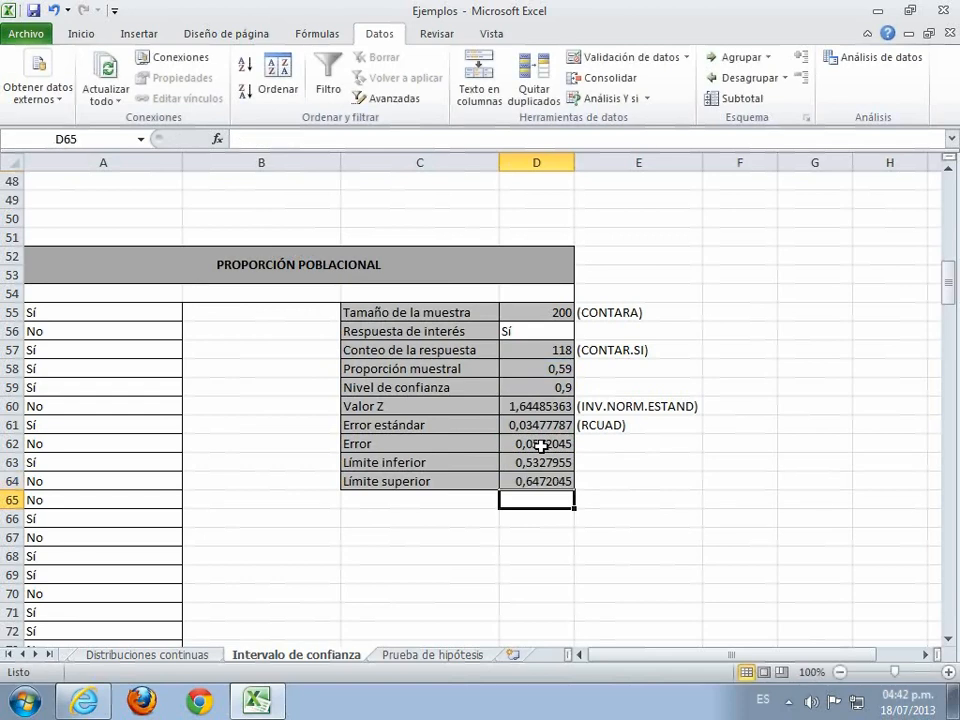